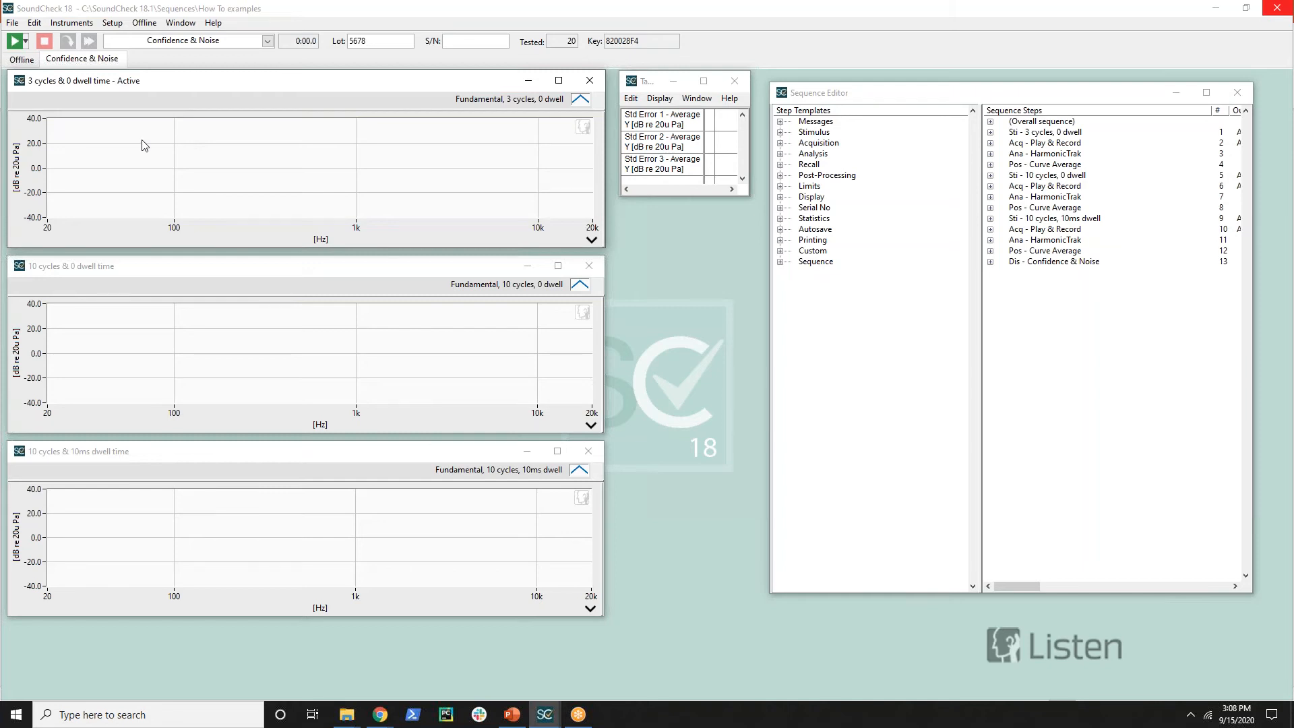
Step: Run the Confidence & Noise sequence and autosize the legend of the enlarged 3 cycles & 0 dwell time graph
click(15, 41)
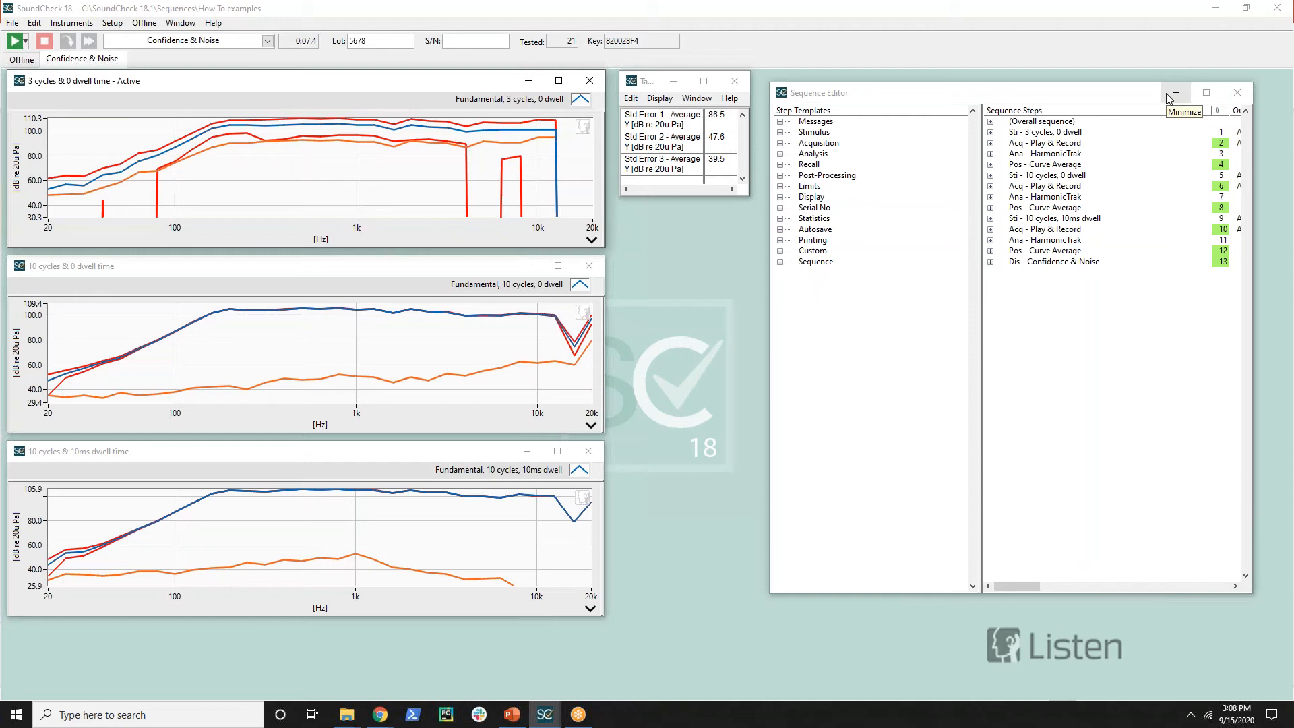
click(557, 80)
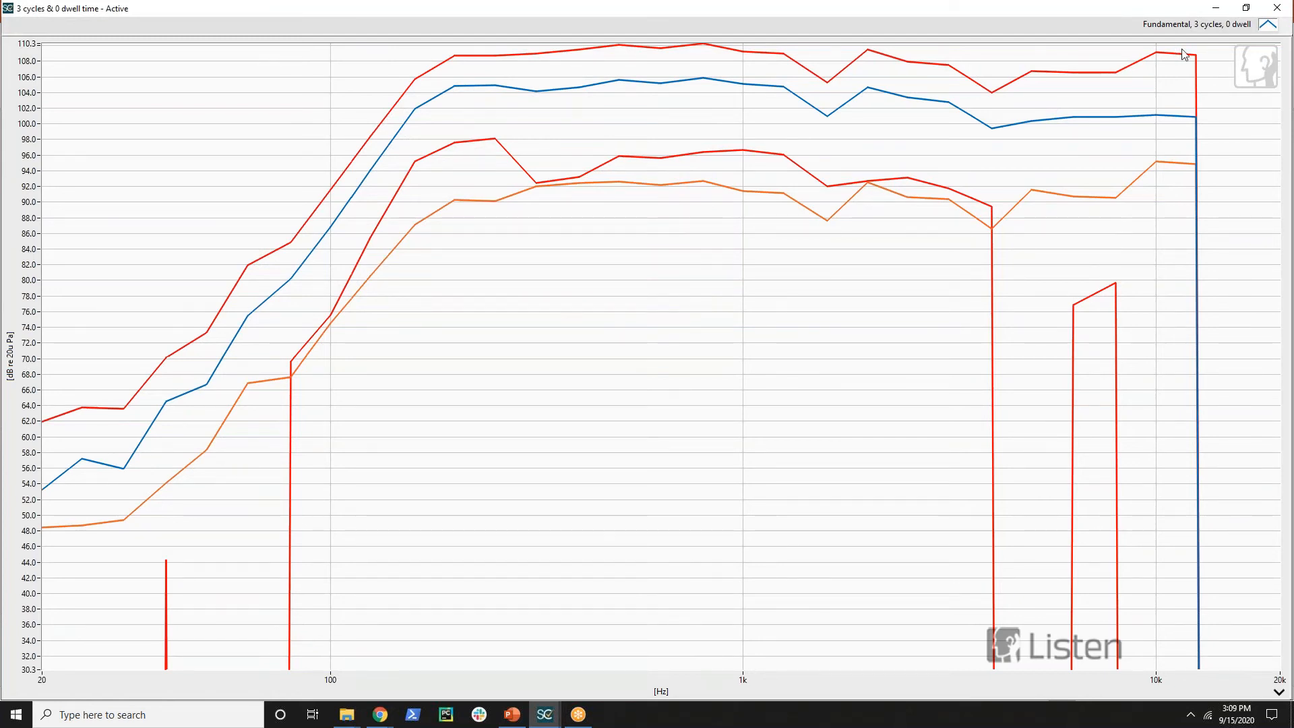
right_click(1090, 83)
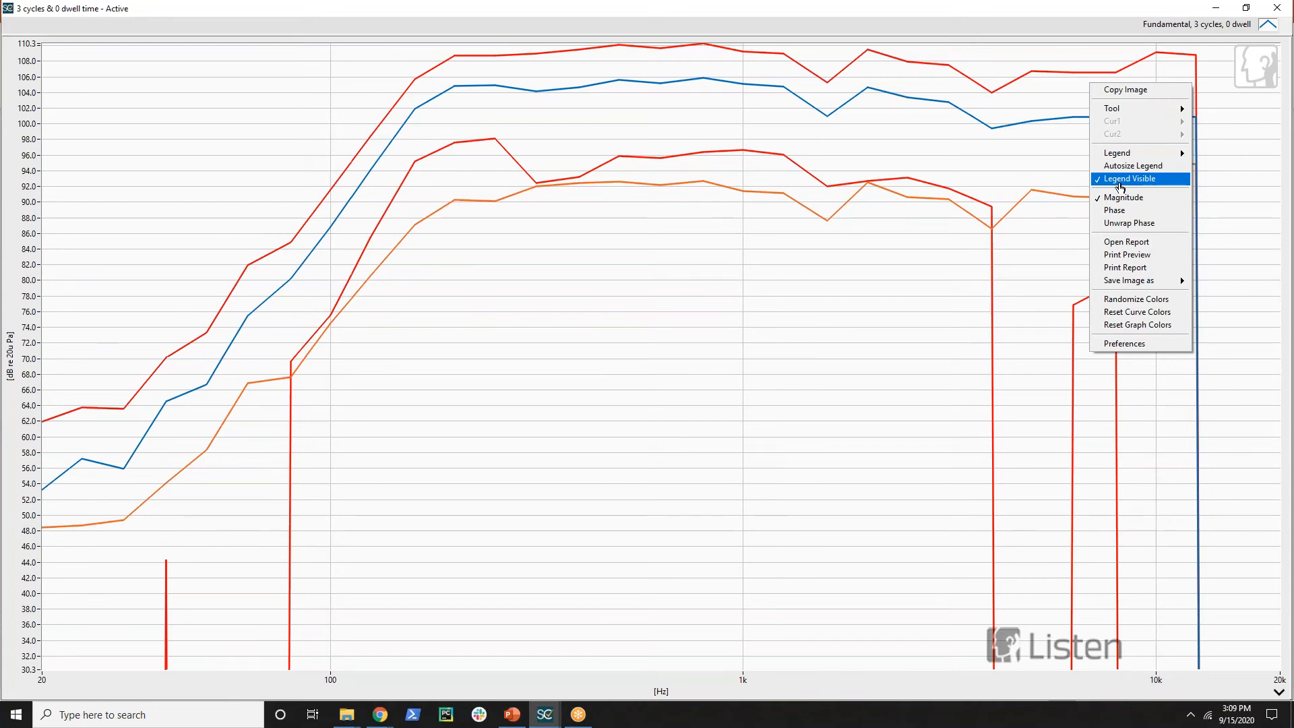
click(1133, 166)
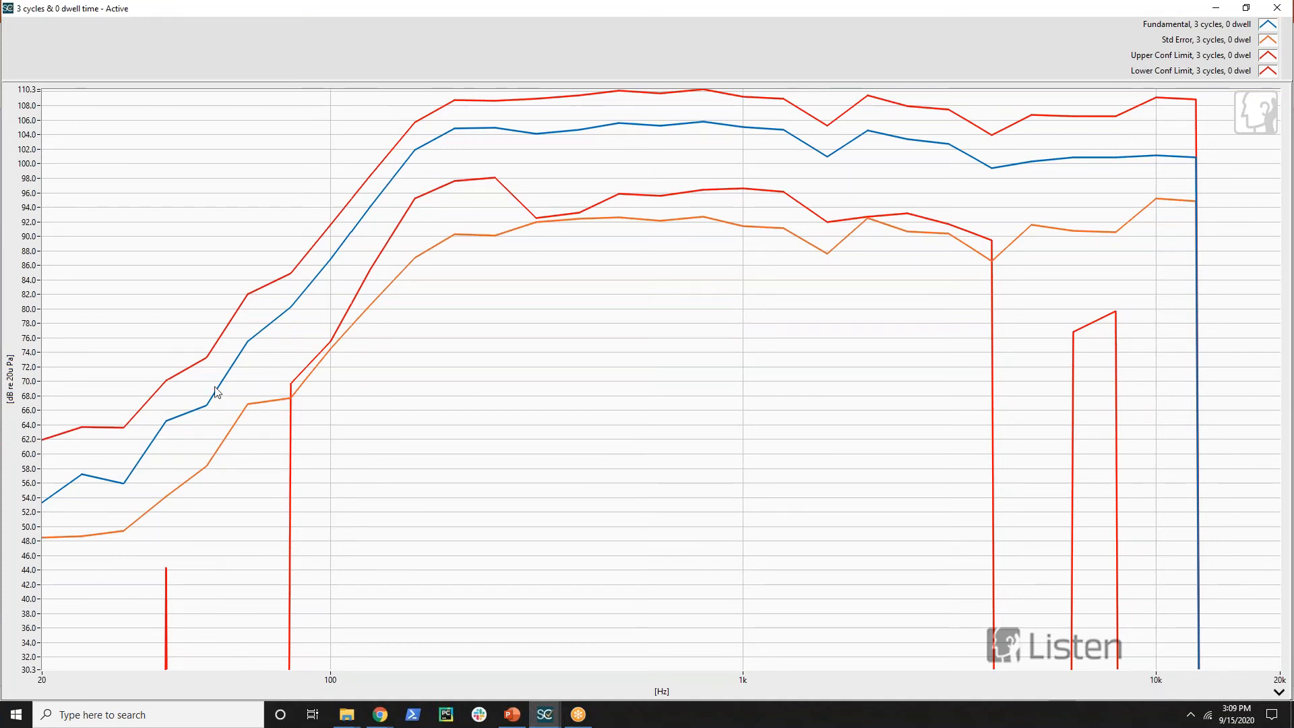
double_click(873, 11)
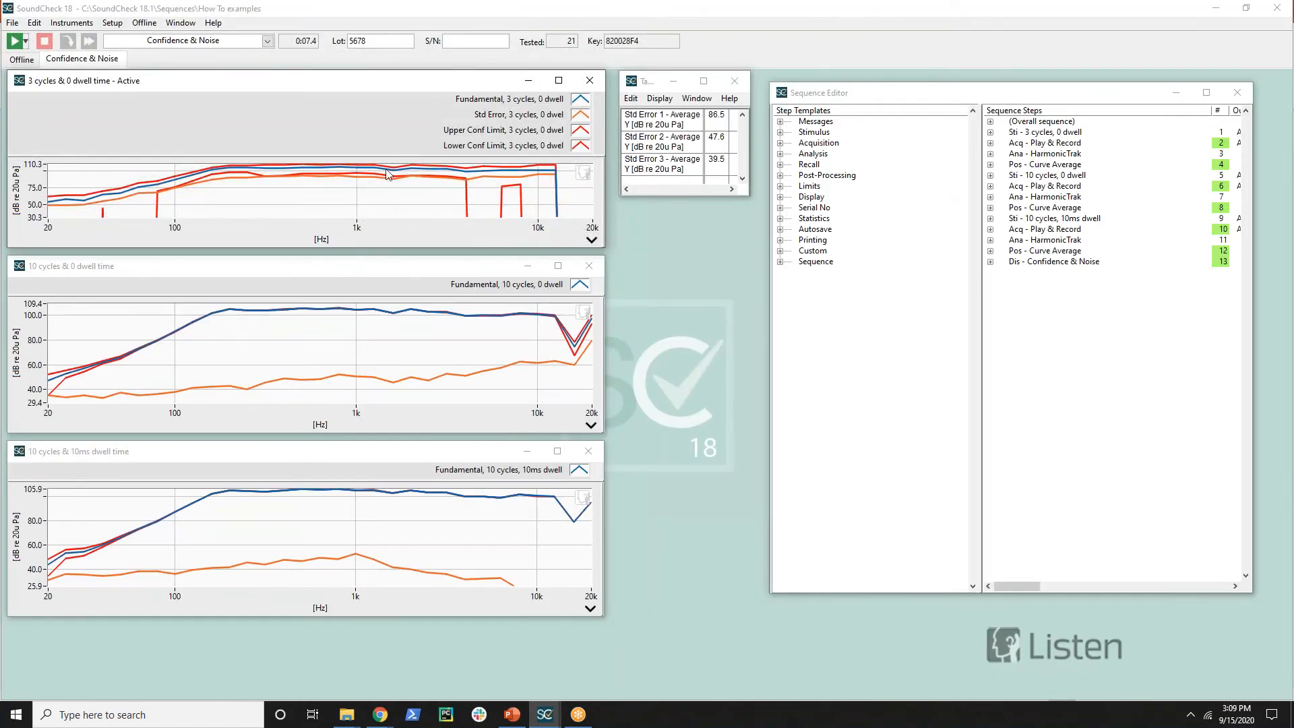
click(1033, 176)
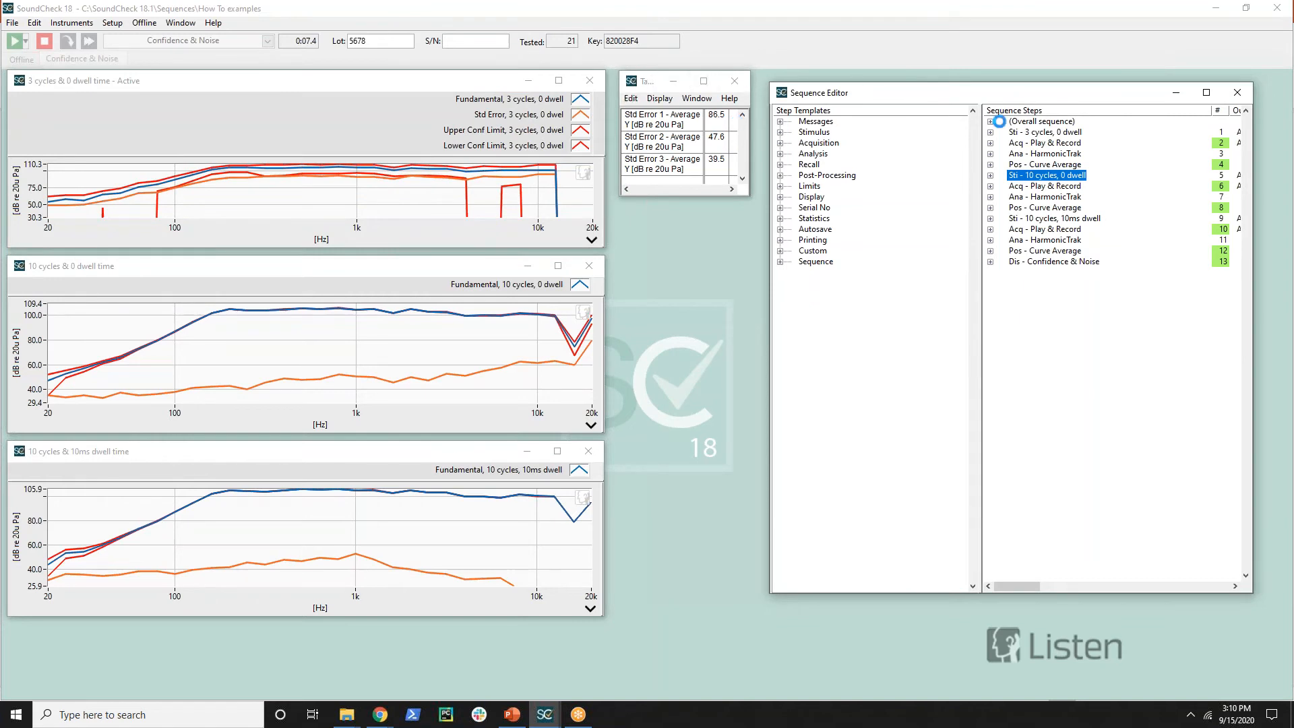
double_click(1033, 176)
click(875, 150)
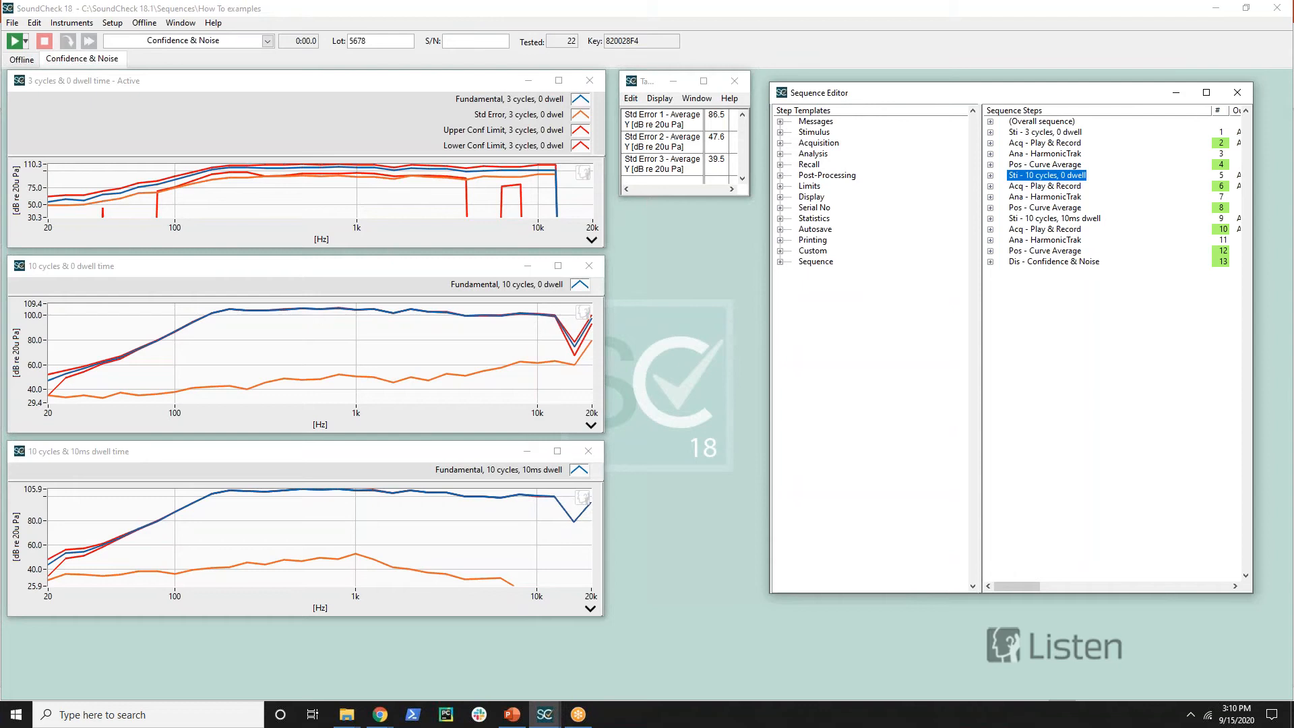
Step: Review the sweep settings of the 3 cycles, 0 dwell stimulus step, including its minimum cycles and minimum duration
double_click(1031, 134)
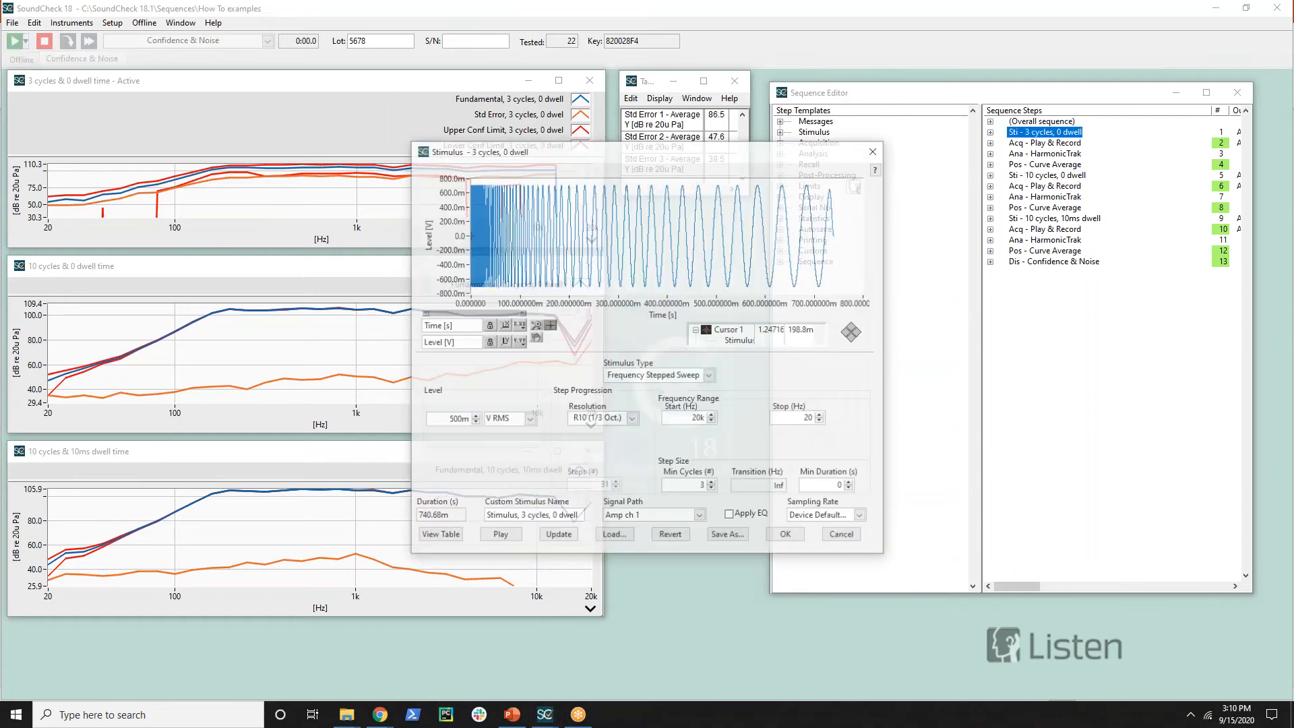
drag(578, 148, 720, 50)
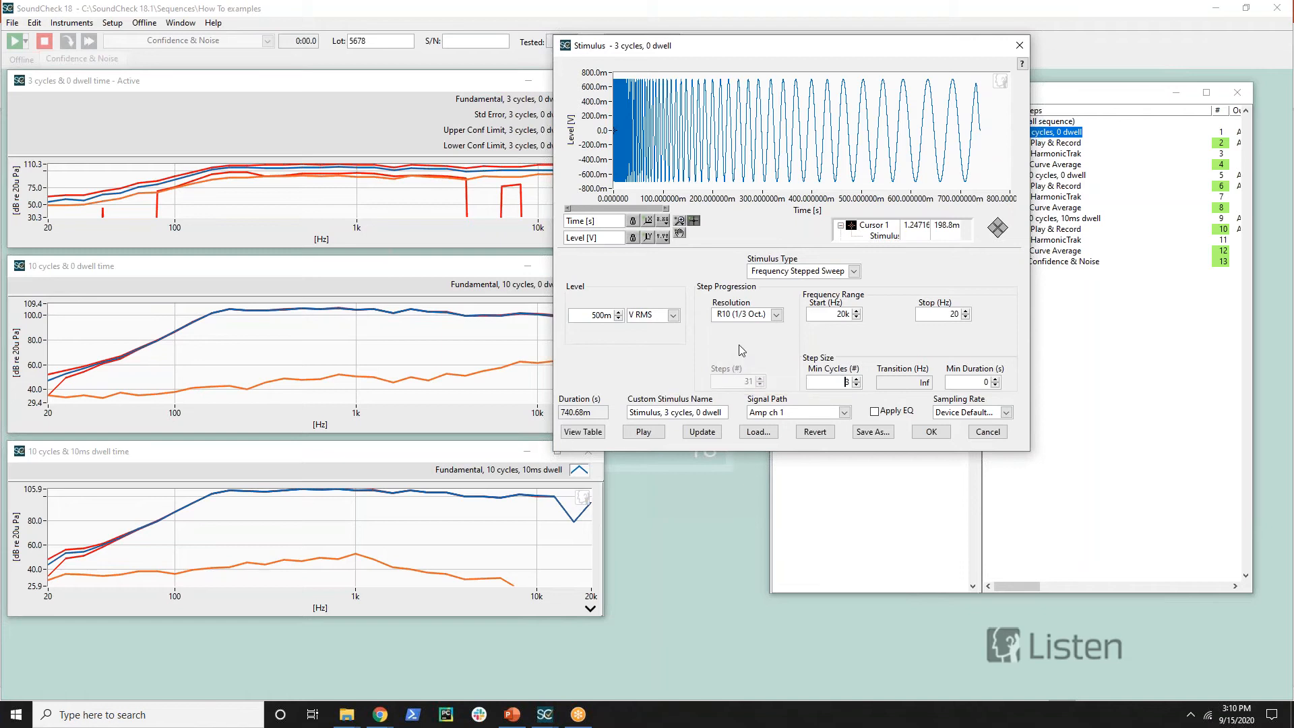
click(930, 431)
Step: Enlarge the 10 cycles & 0 dwell time graph to examine its confidence limits and standard error, then restore it
click(522, 345)
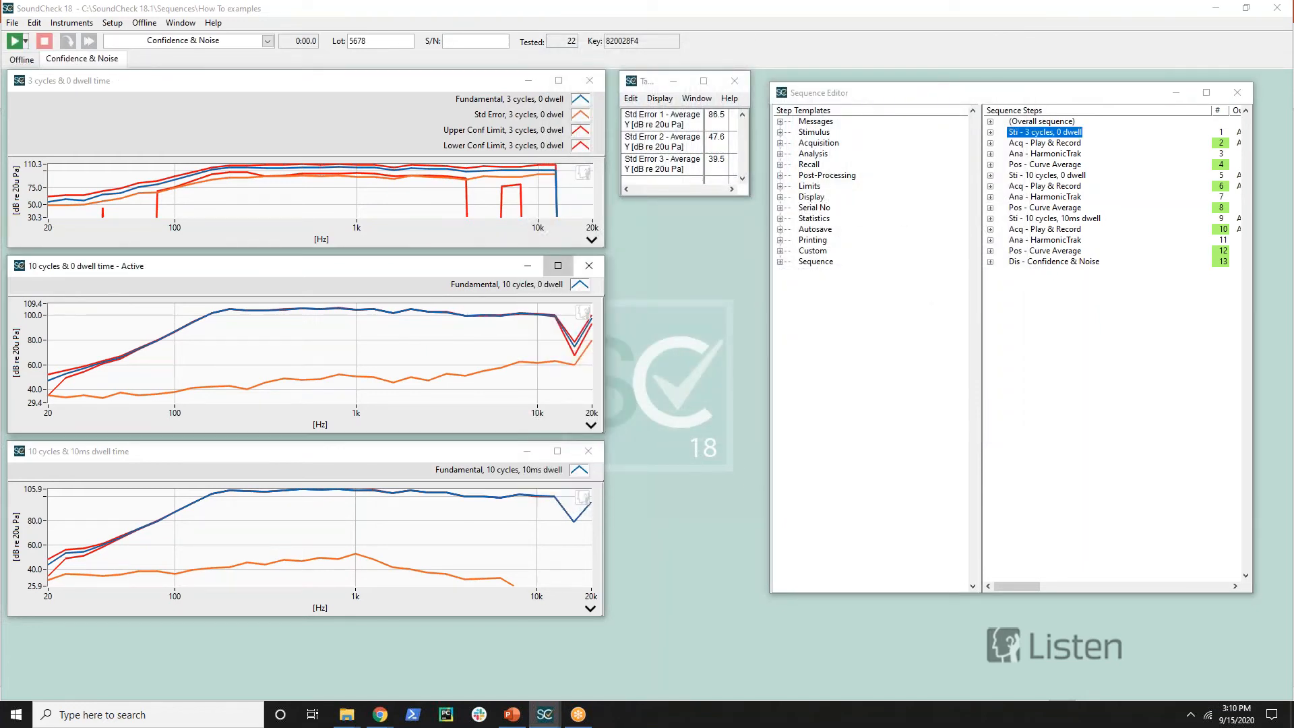
click(557, 266)
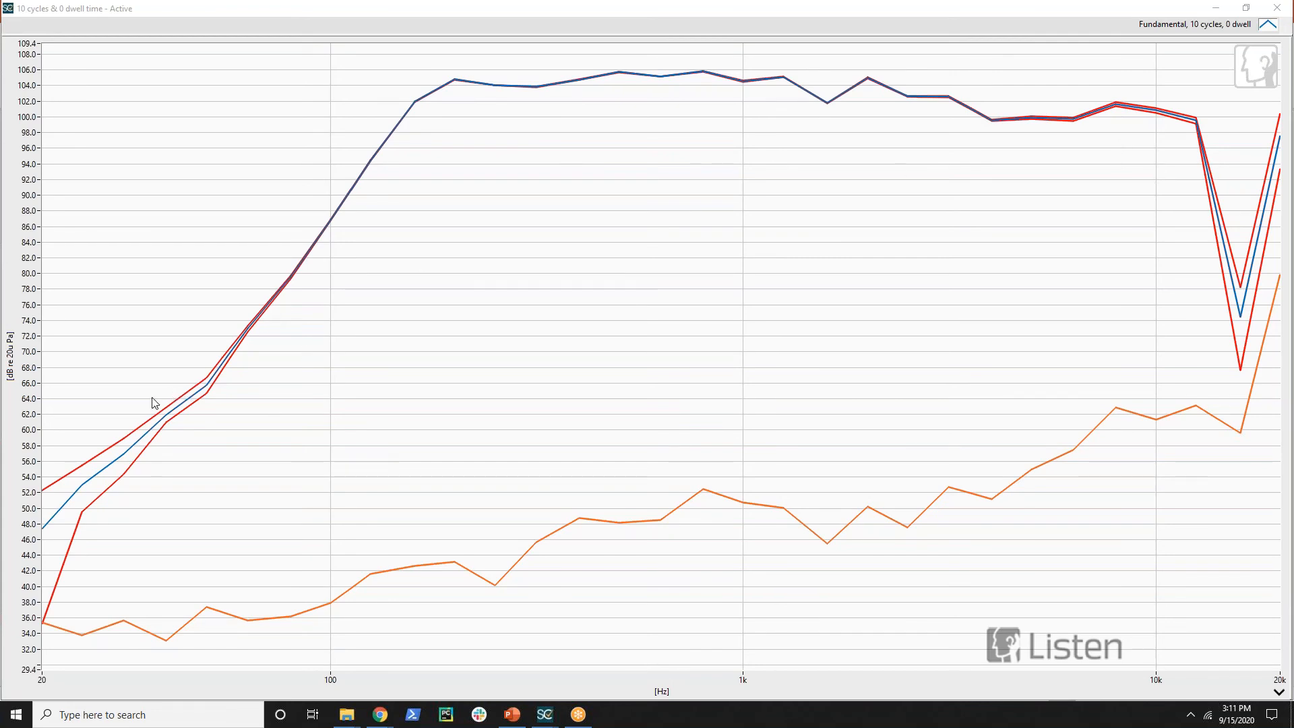
double_click(321, 10)
click(1134, 313)
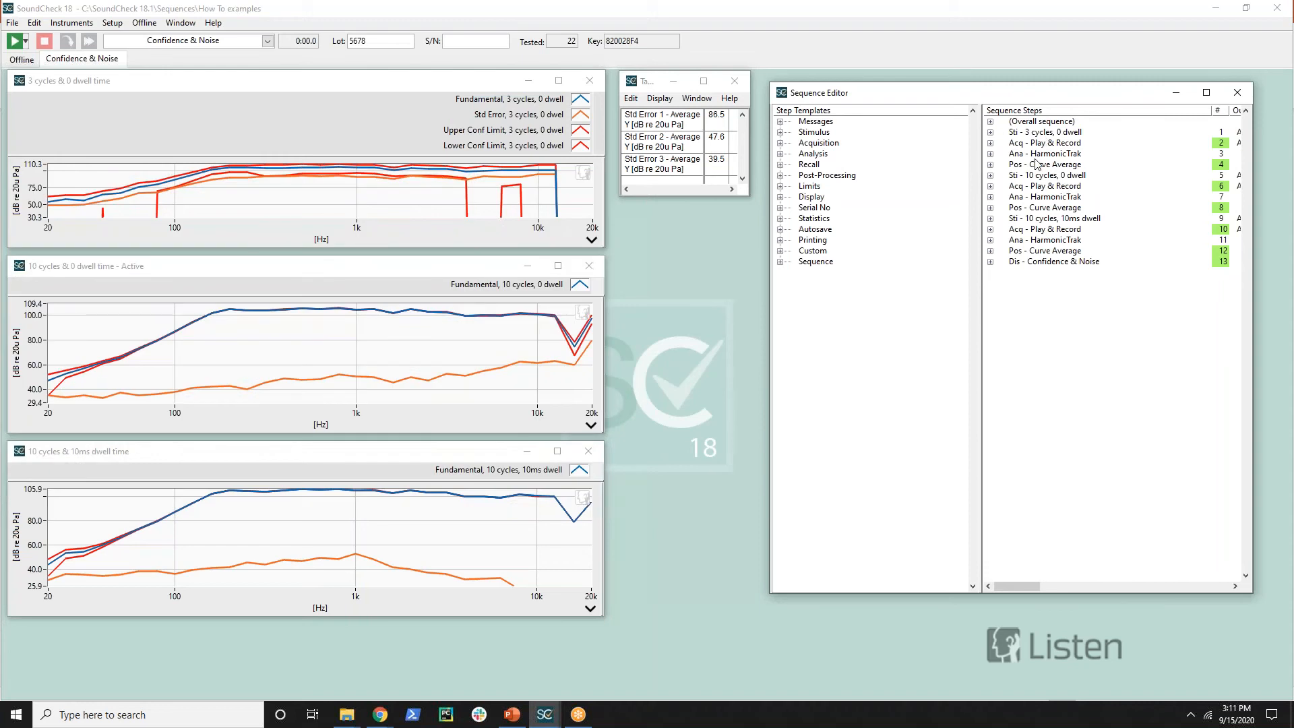
Step: Check the step size settings of the 10 cycles, 0 dwell stimulus step with the dialog moved clear of the graphs
click(1038, 164)
click(1036, 176)
double_click(1012, 176)
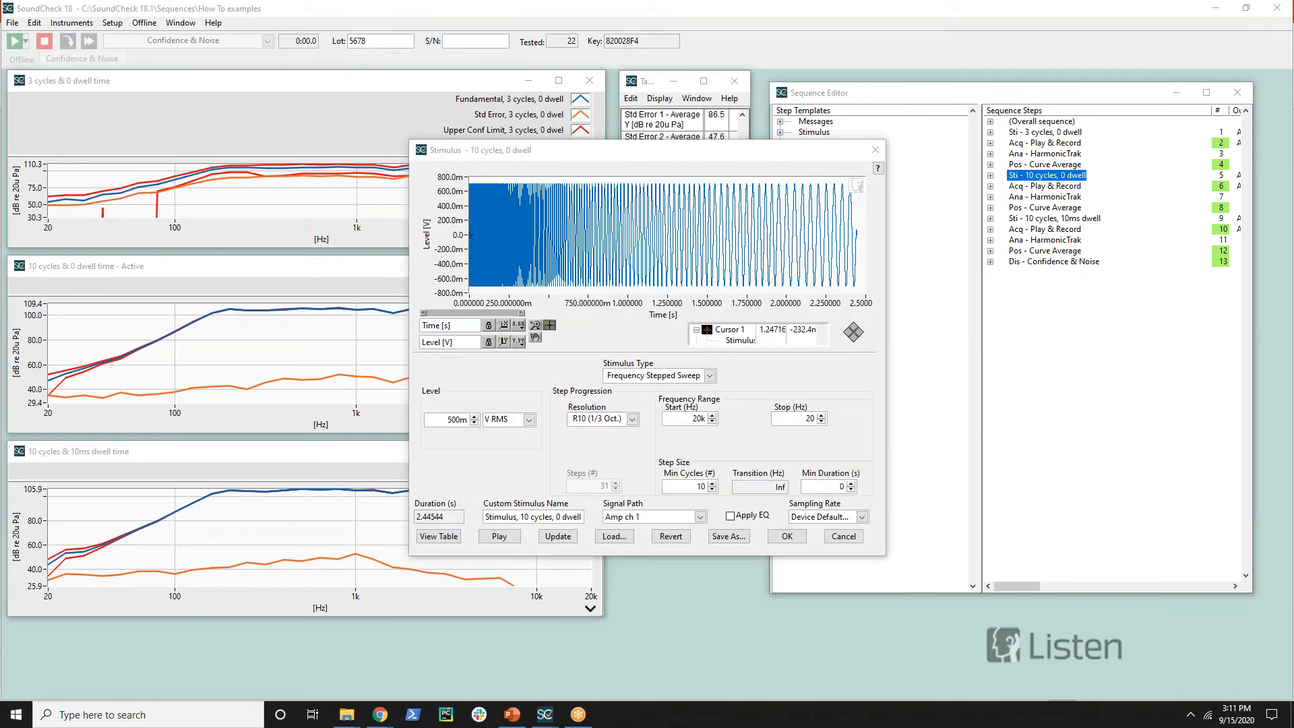
click(696, 486)
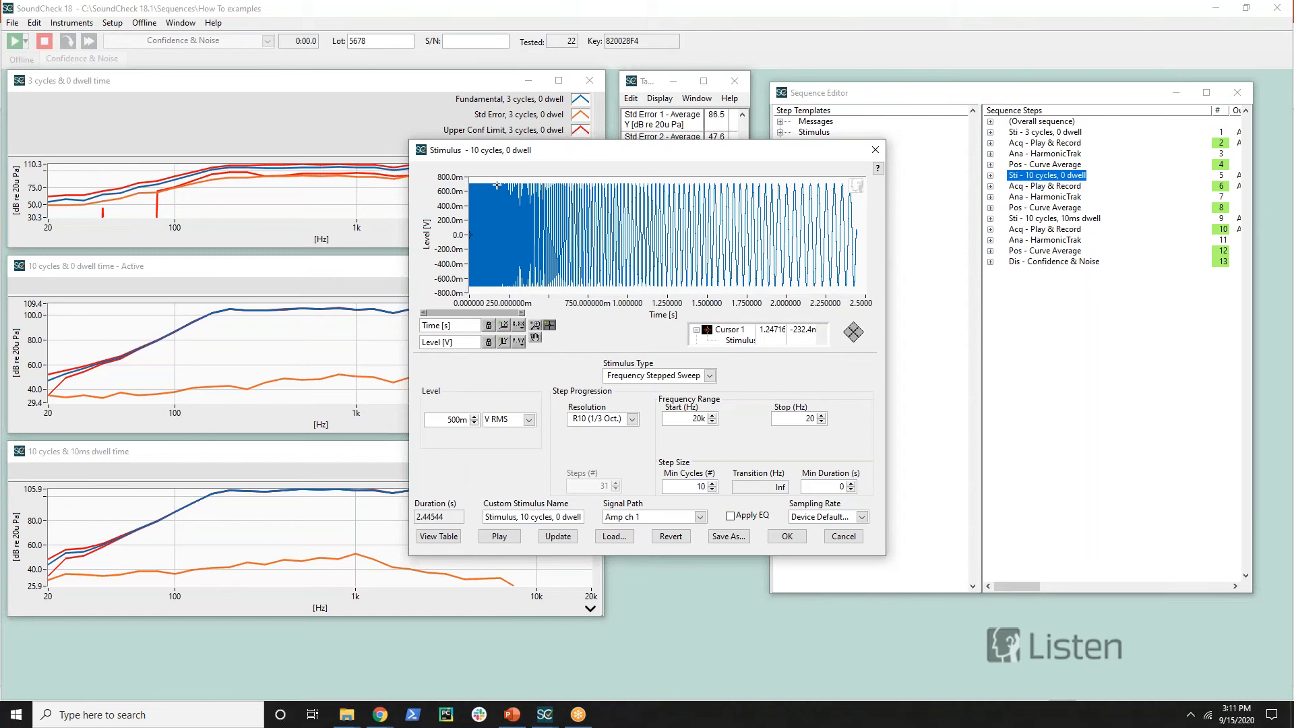
drag(472, 150, 803, 164)
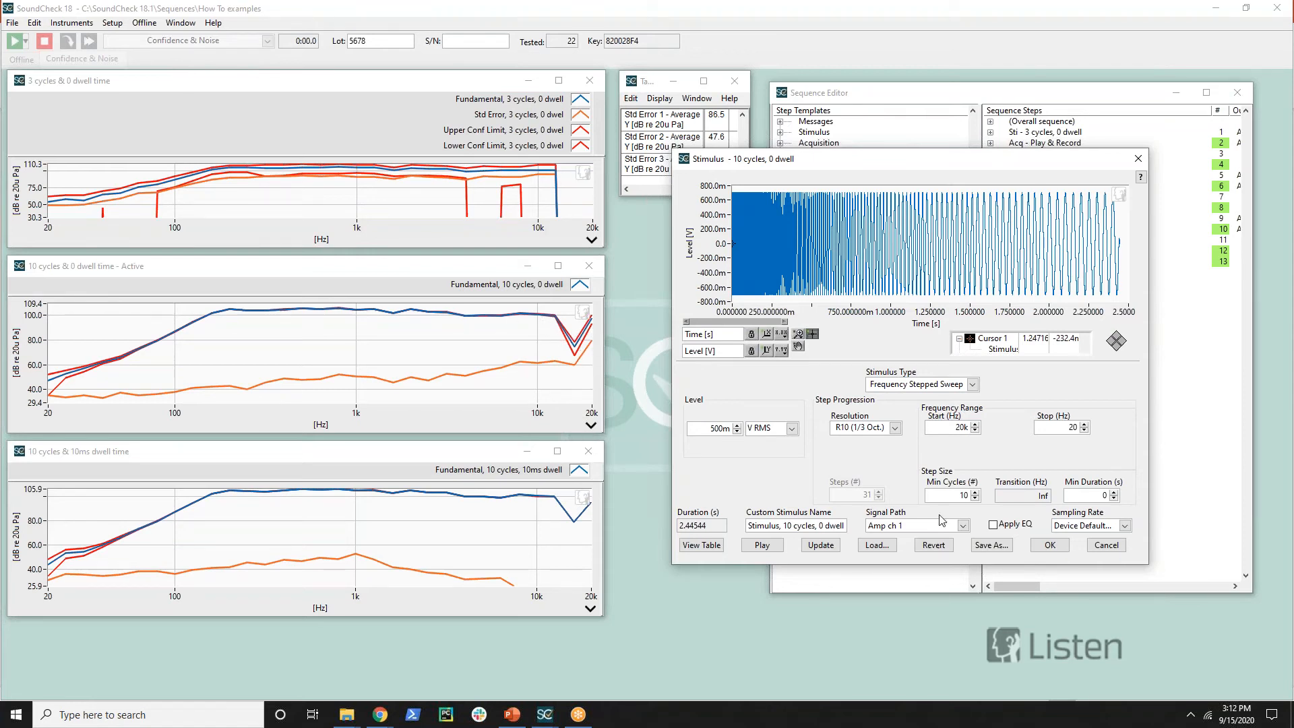
click(1049, 544)
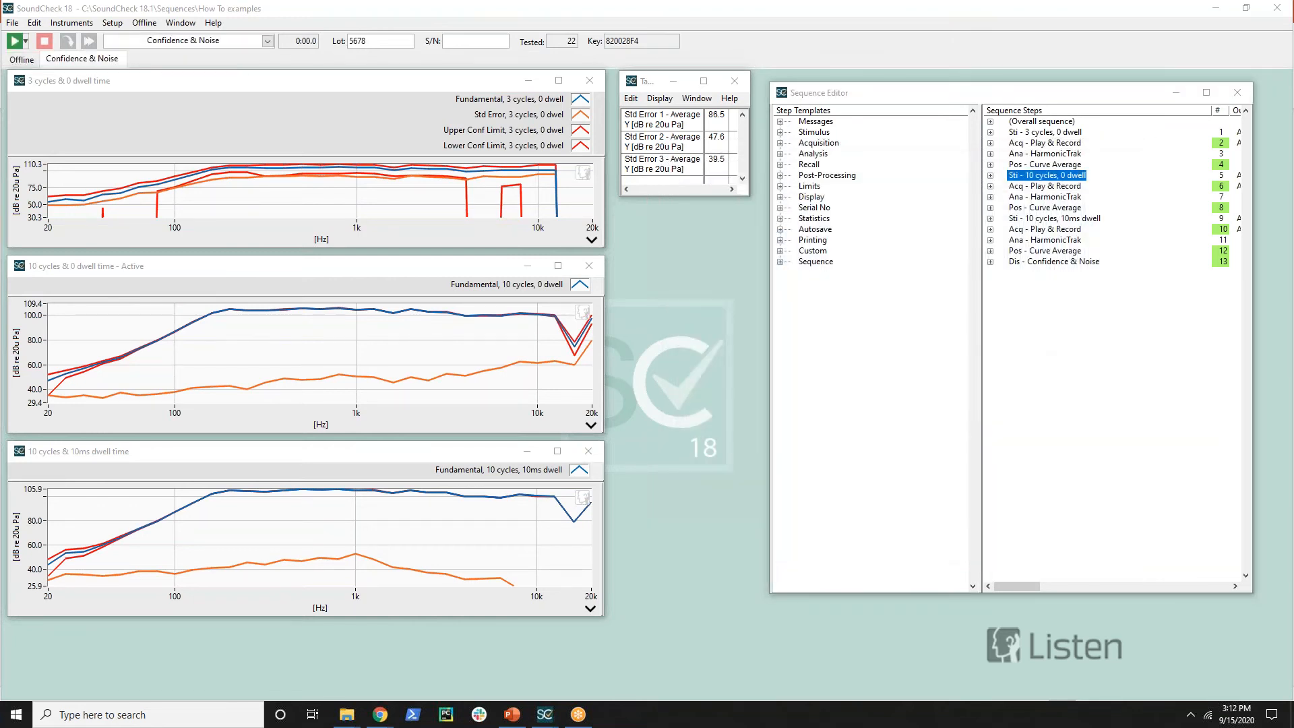
Step: Enlarge the 10 cycles & 10ms dwell time graph to inspect its curves and restore it to normal size
double_click(326, 450)
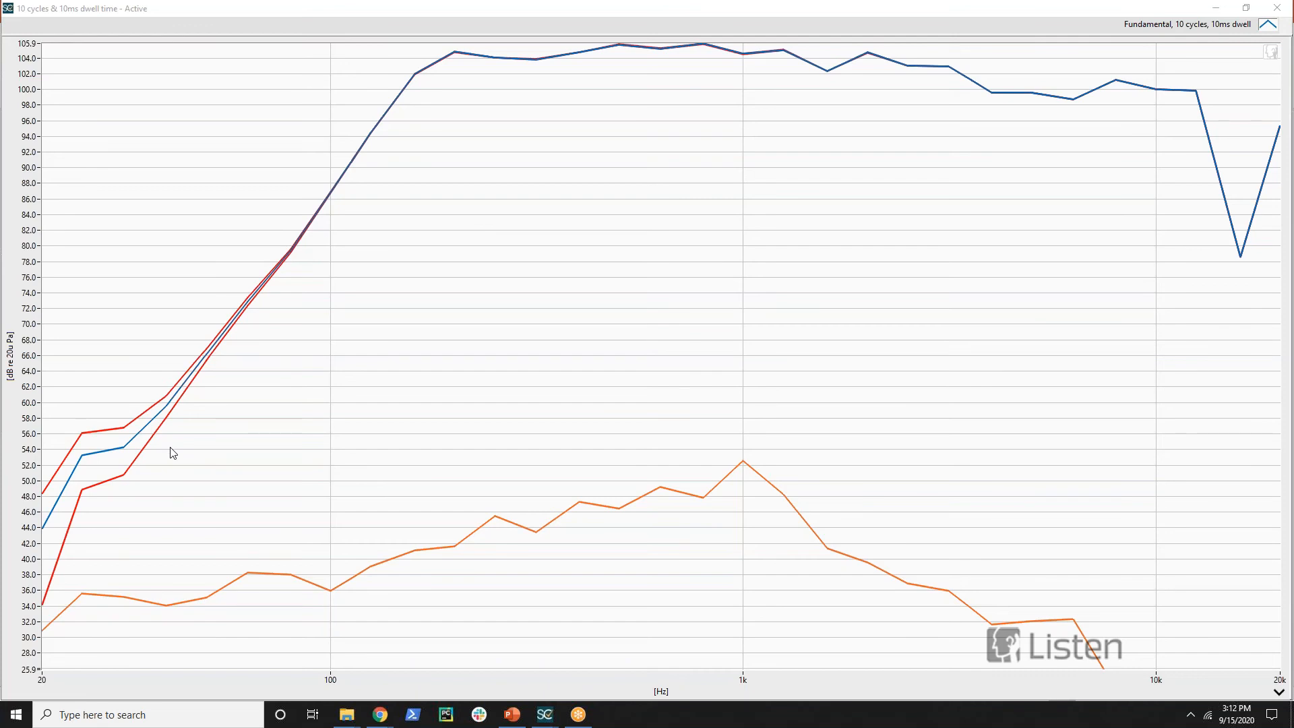
click(61, 519)
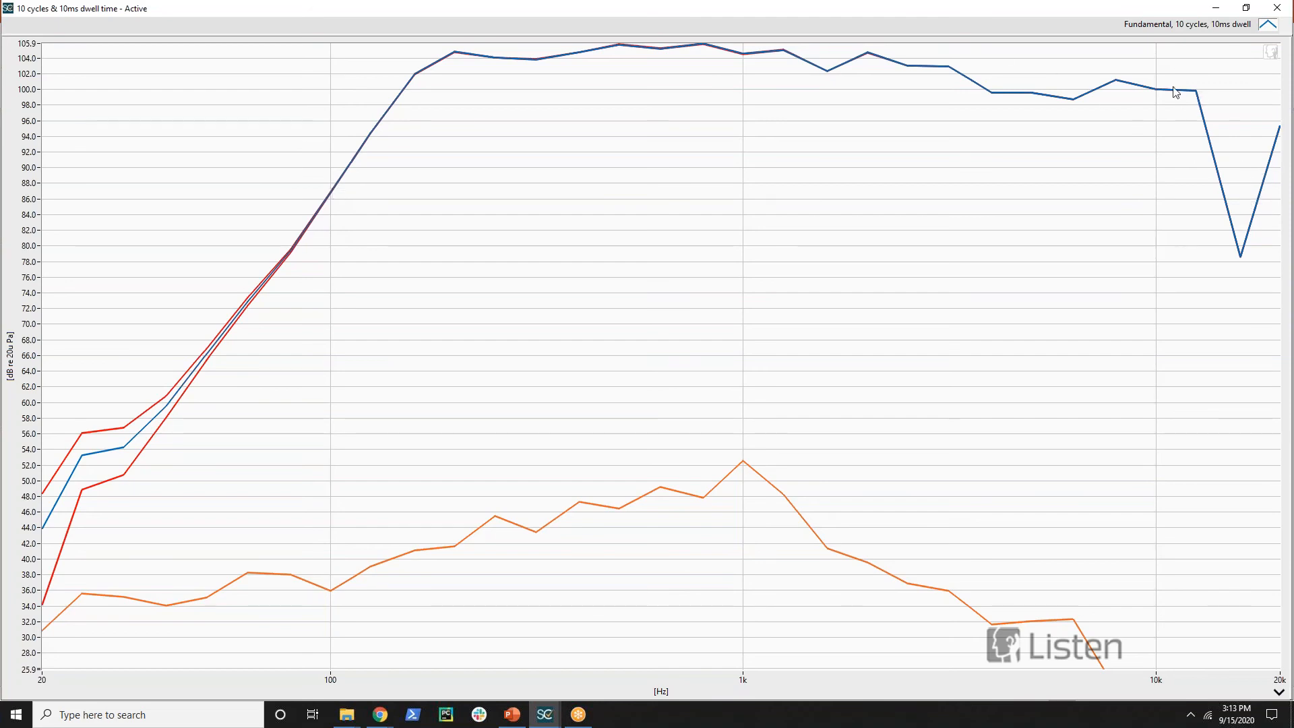
double_click(1124, 11)
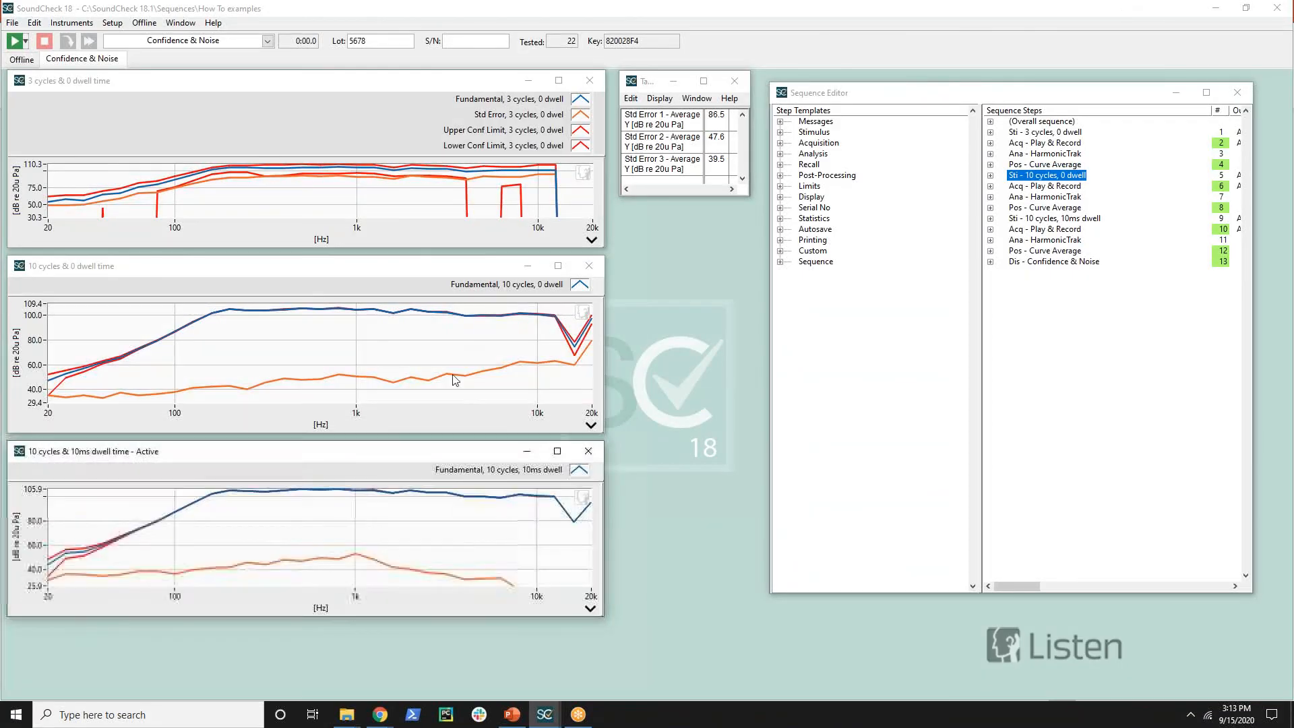
Step: Examine how minimum cycles, transition frequency and minimum duration are configured in the 10 cycles, 10ms dwell stimulus step
click(1046, 218)
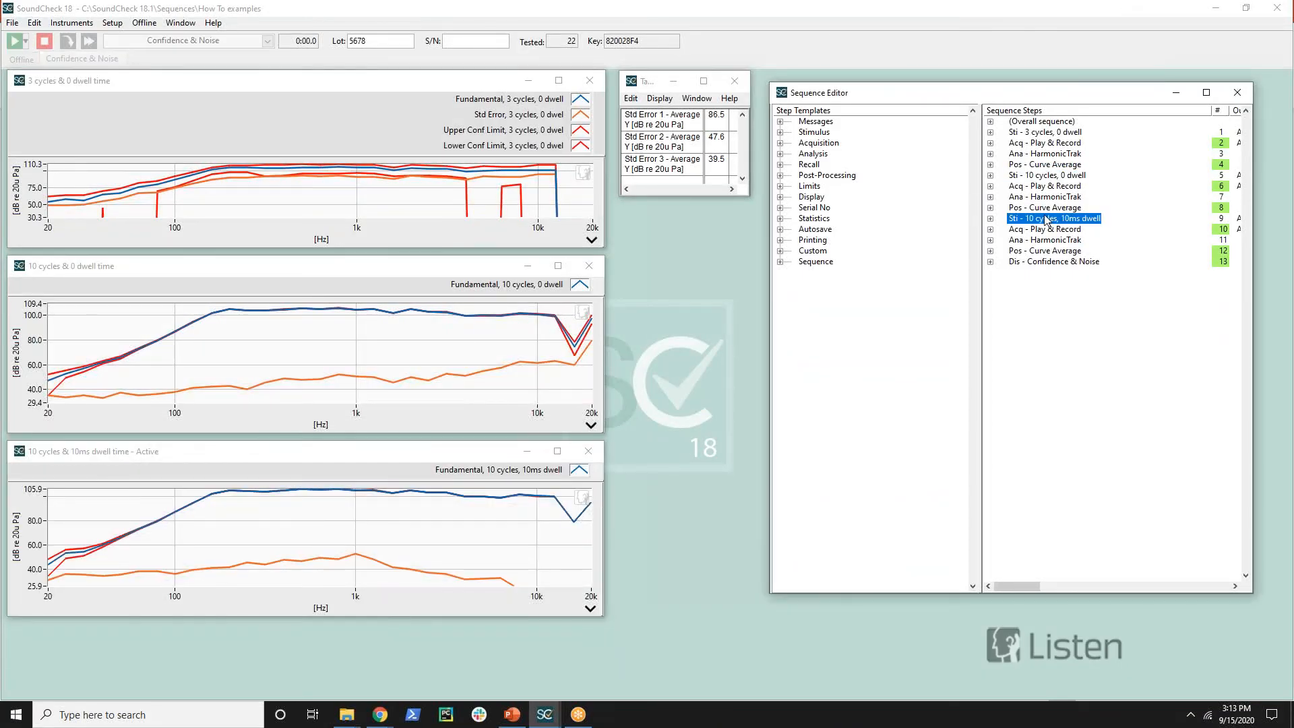
double_click(1047, 220)
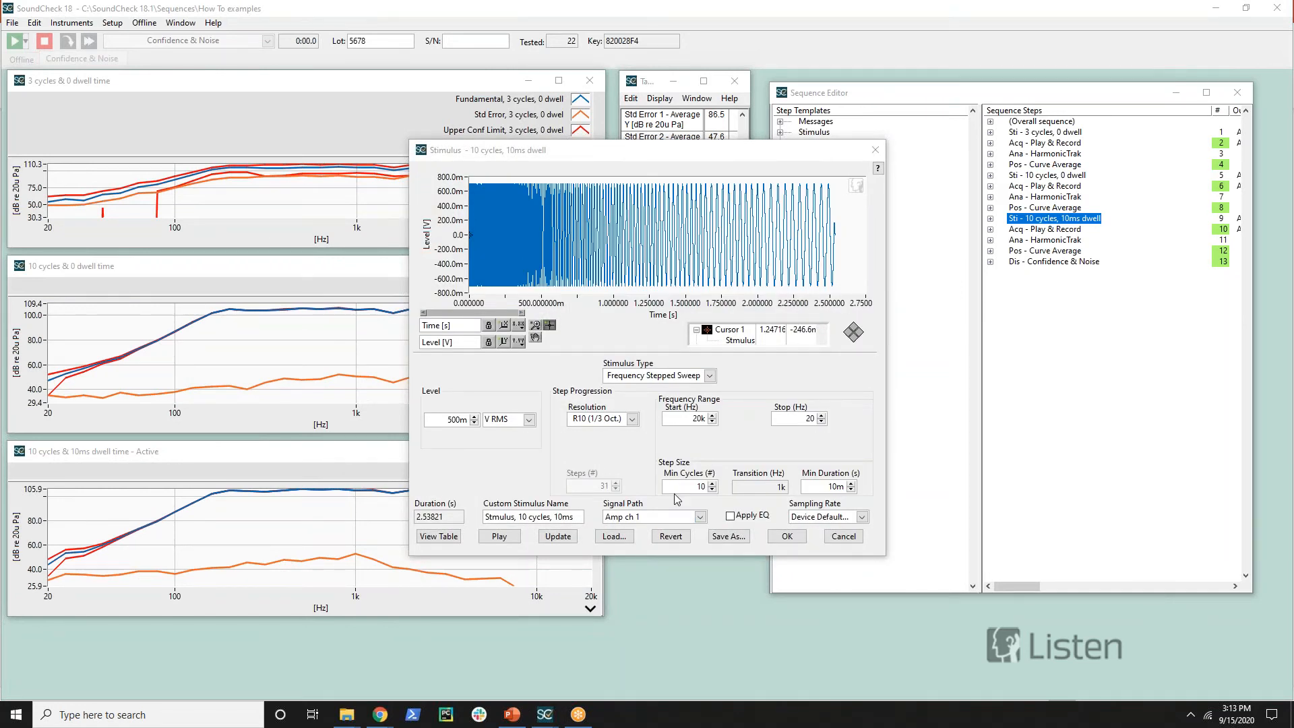
click(697, 486)
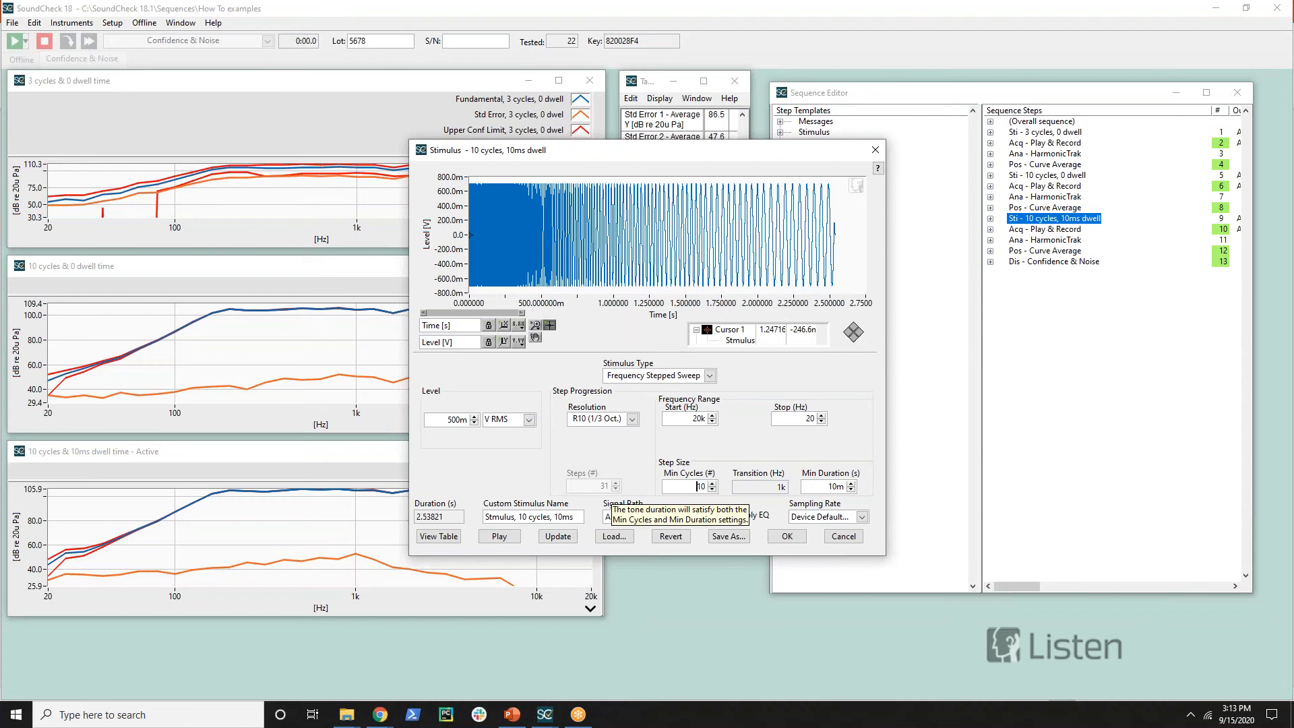
click(830, 487)
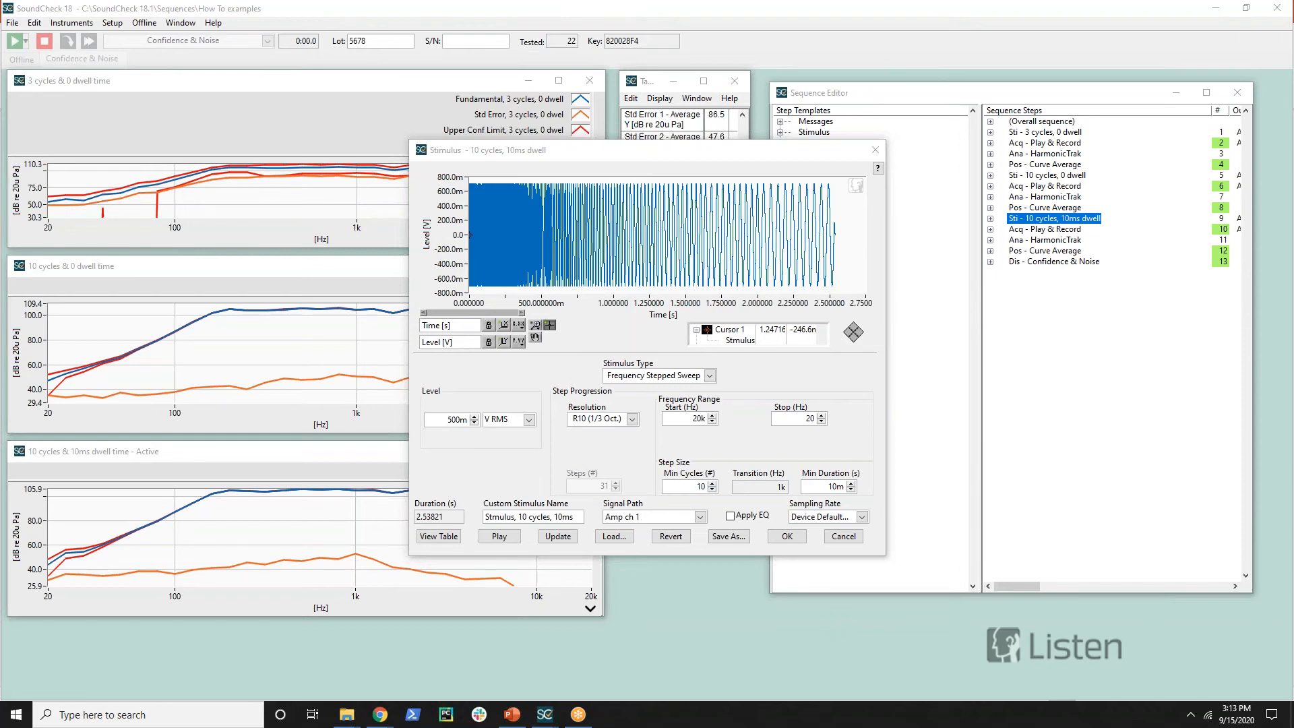
drag(500, 146, 474, 97)
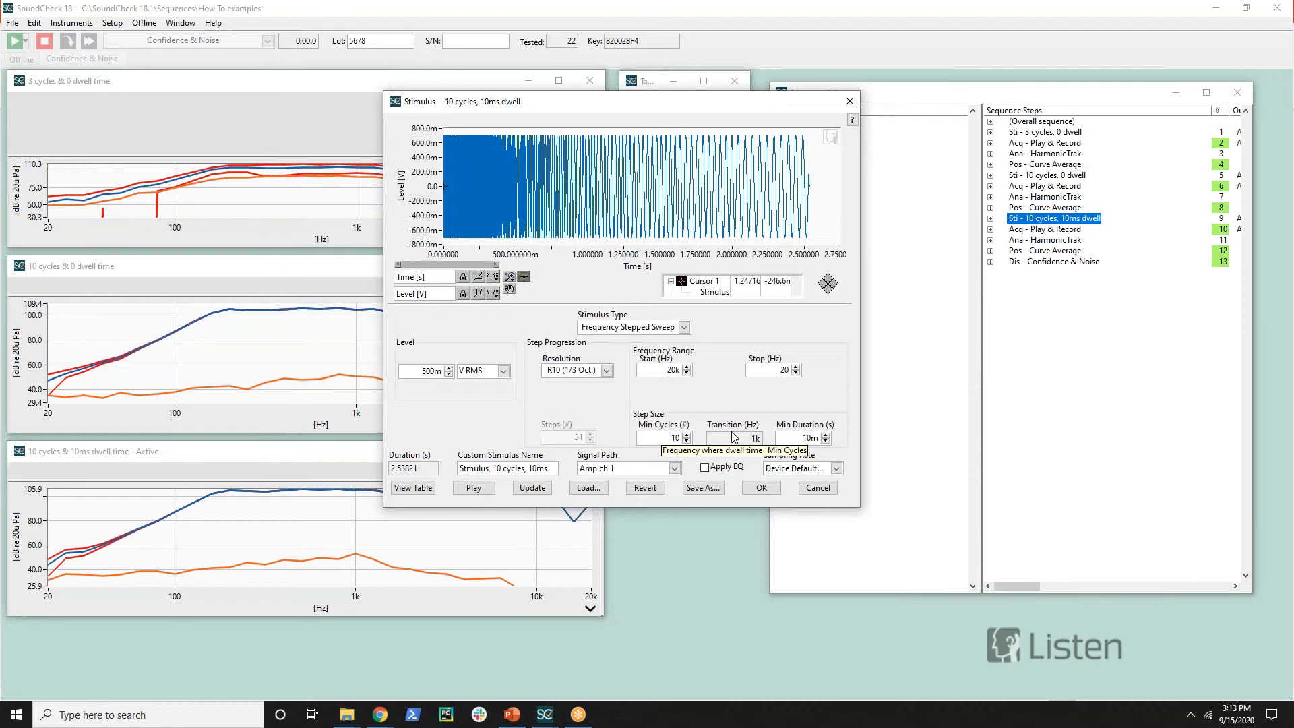
click(659, 440)
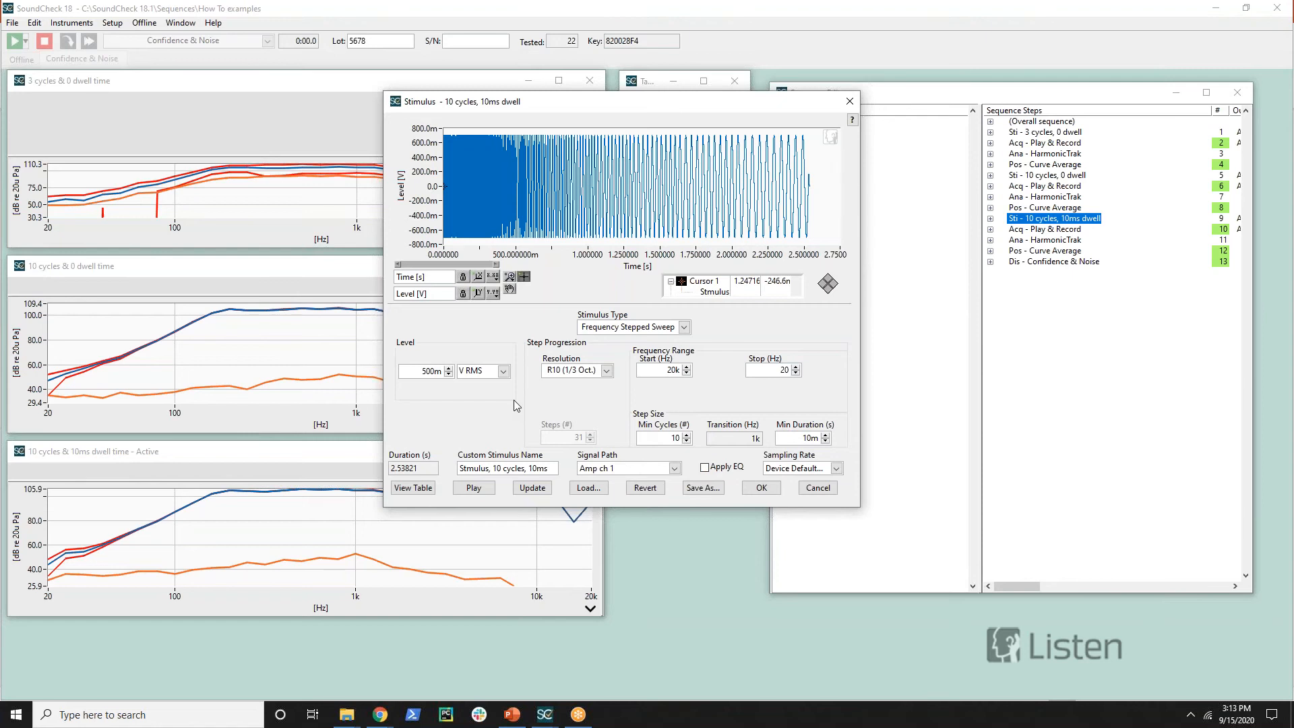
click(669, 438)
click(726, 439)
drag(597, 101, 922, 89)
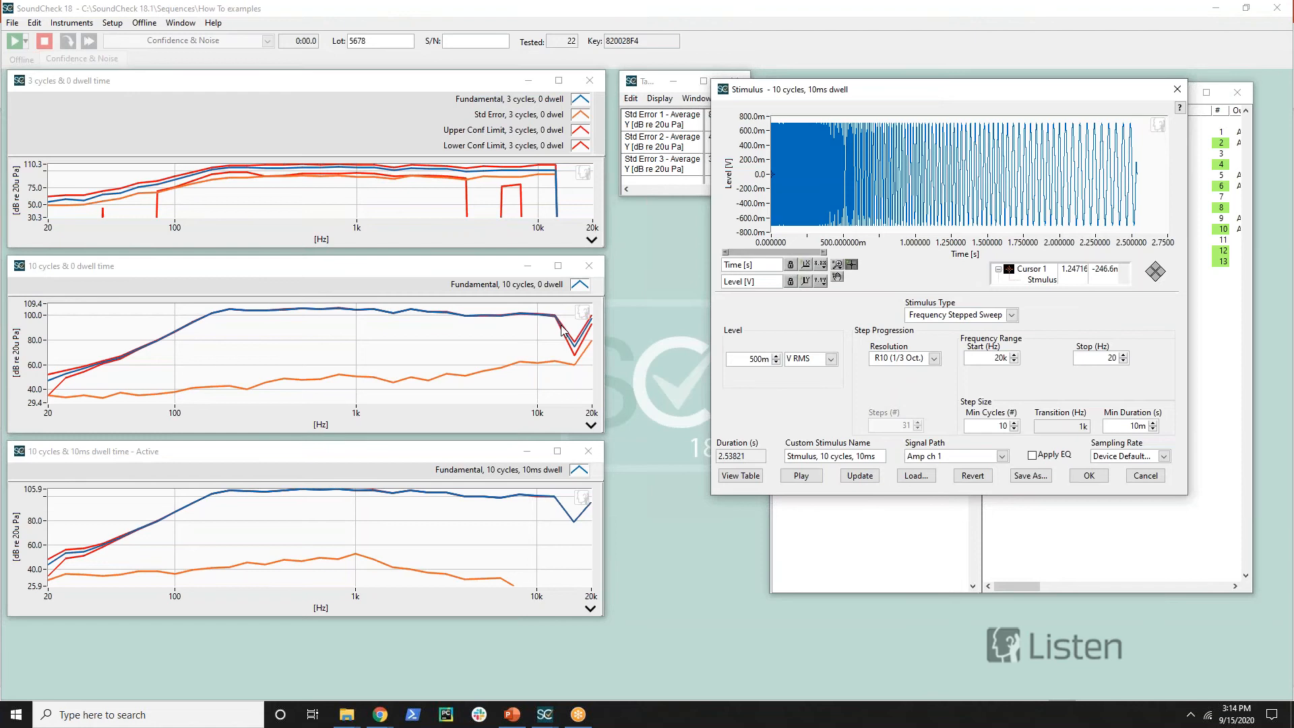
click(1089, 475)
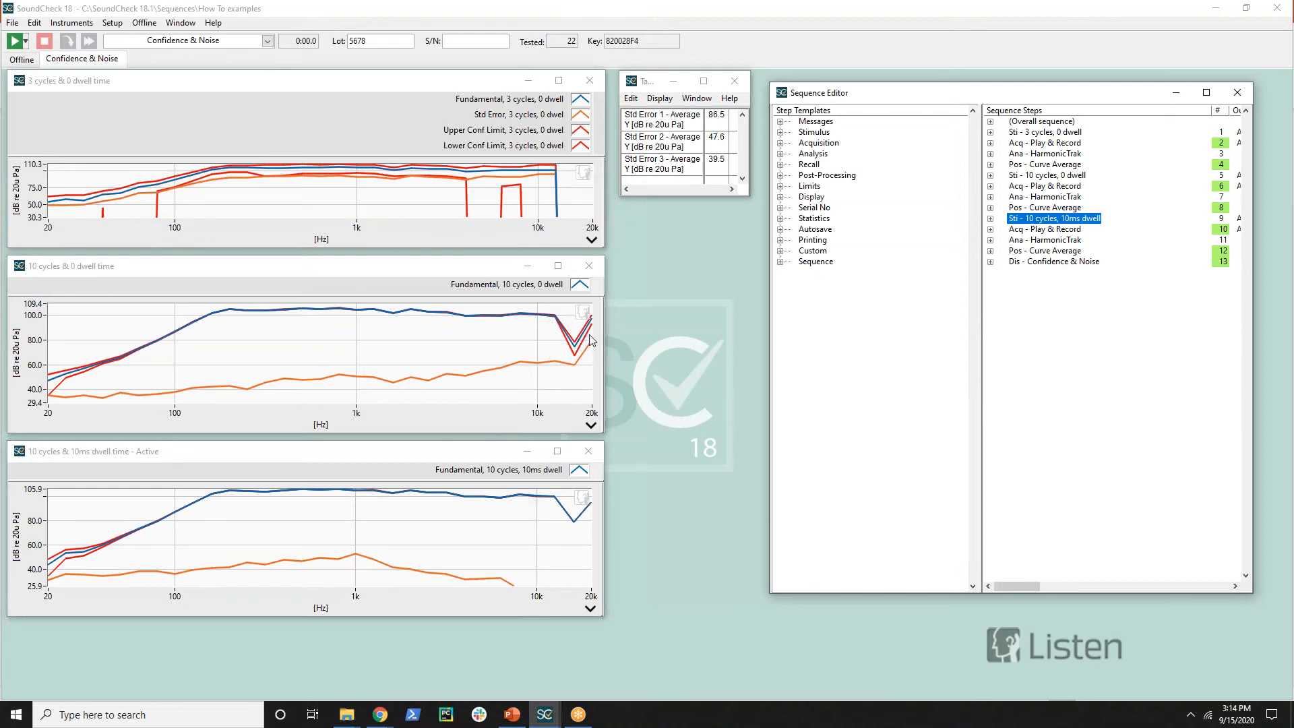
Step: Compare the high-frequency standard error curves of the 10 cycles & 0 dwell and 10 cycles & 10ms dwell graphs
click(505, 375)
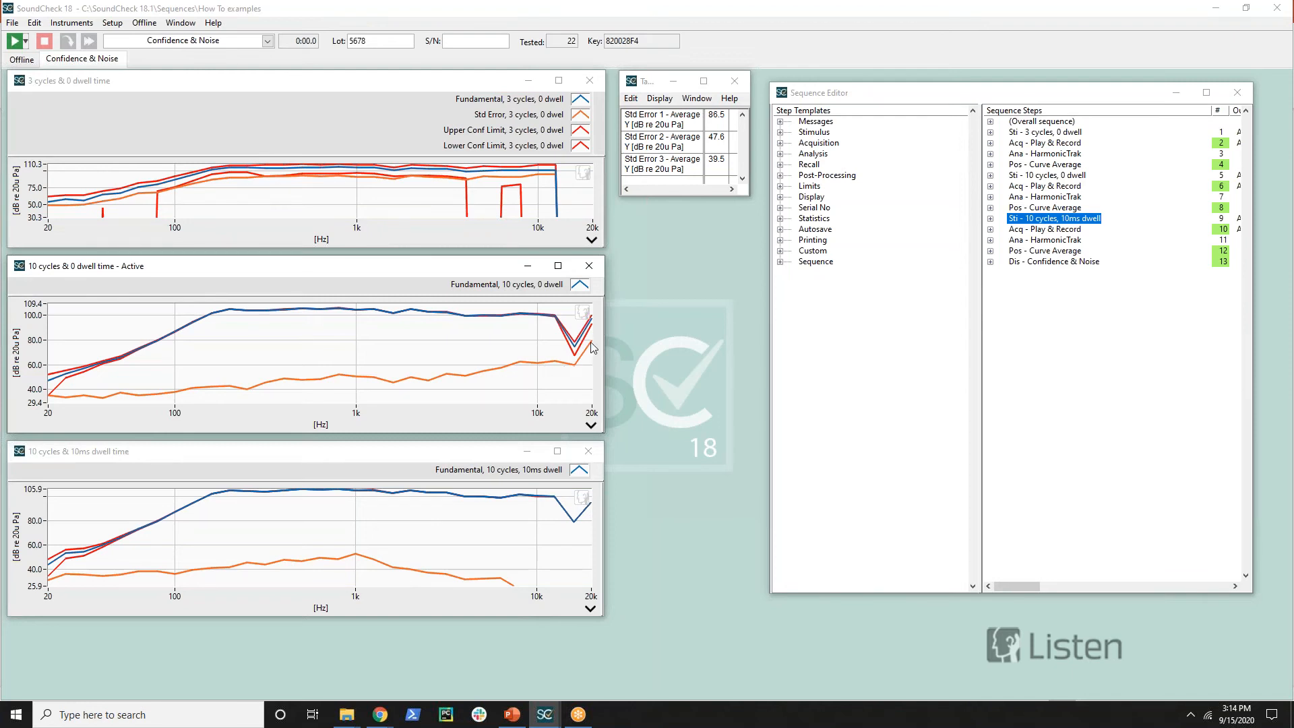
click(394, 542)
click(508, 583)
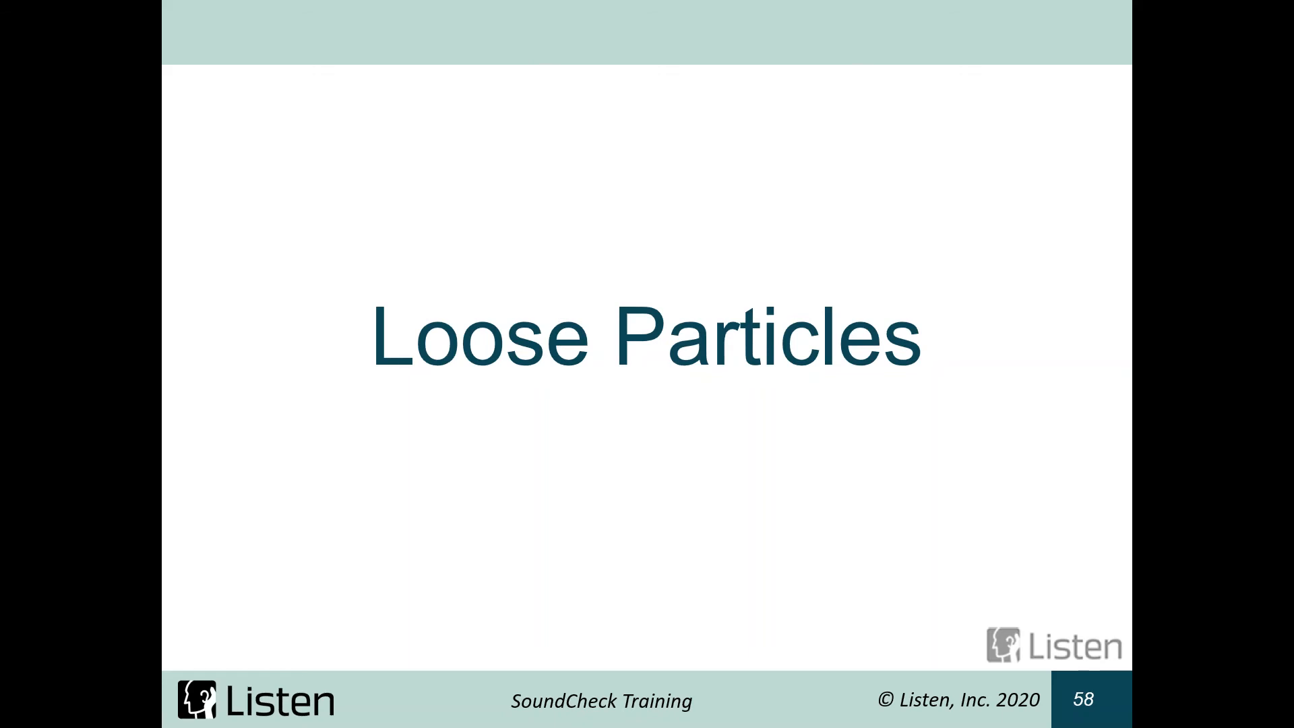
click(1265, 137)
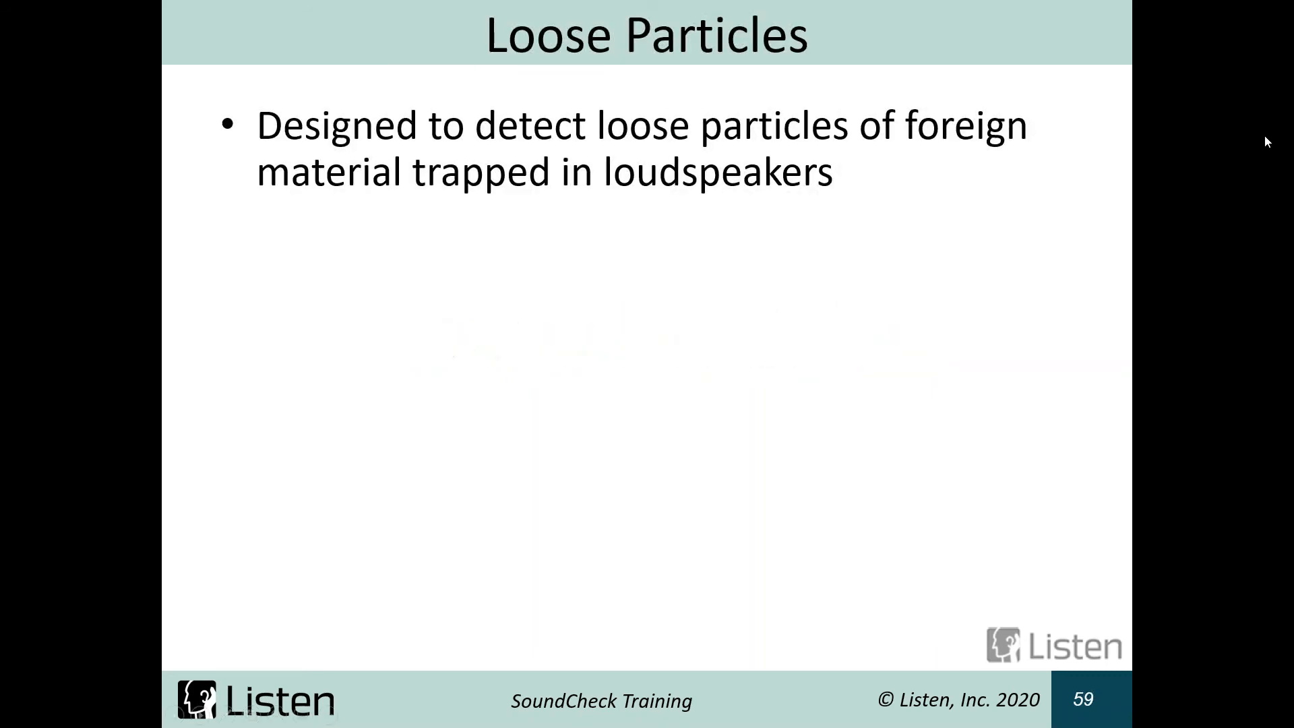
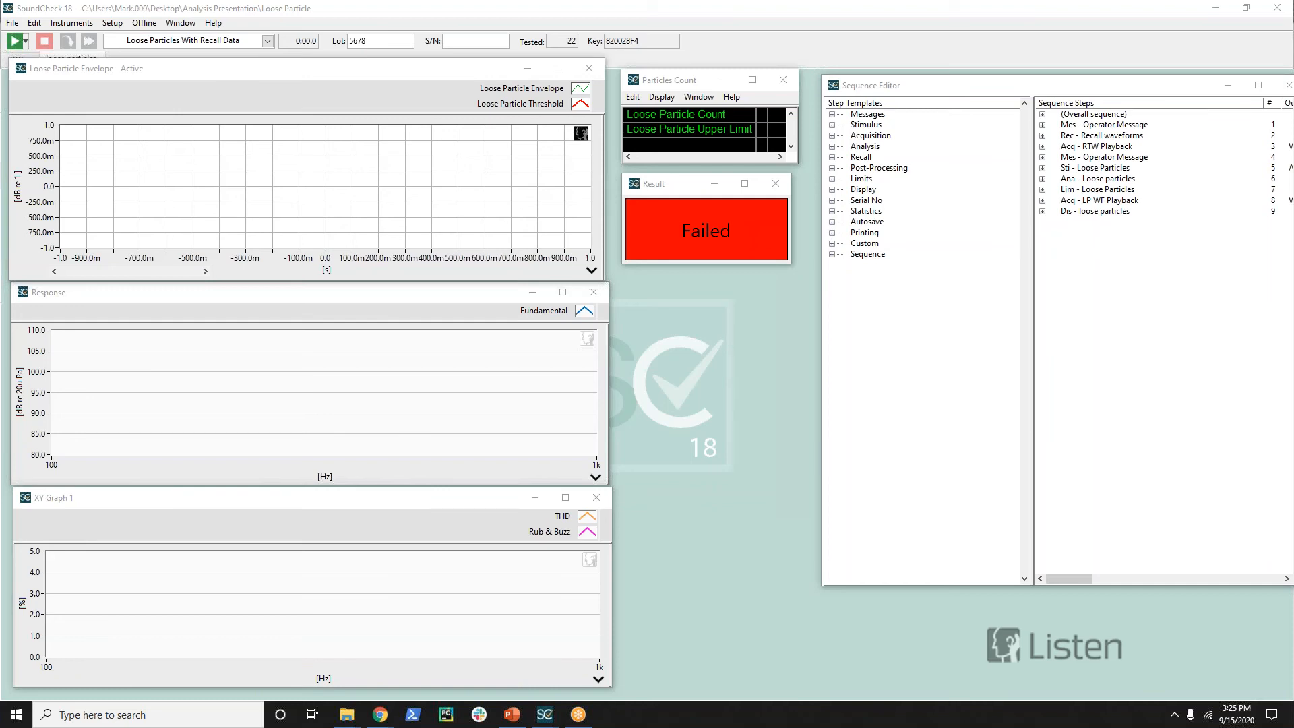
Step: Run the Loose Particles With Recall Data sequence, playing back both the recorded time waveform and the loose particle waveform
click(295, 164)
key(F2)
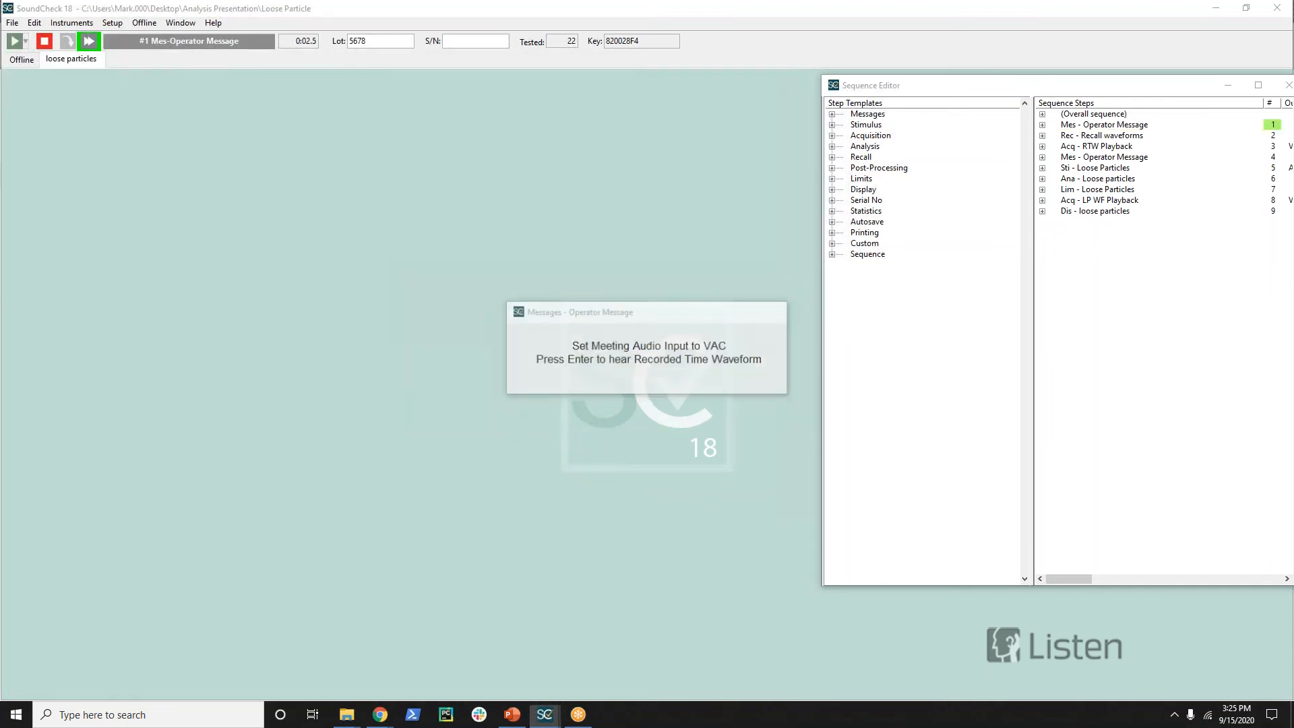
key(Return)
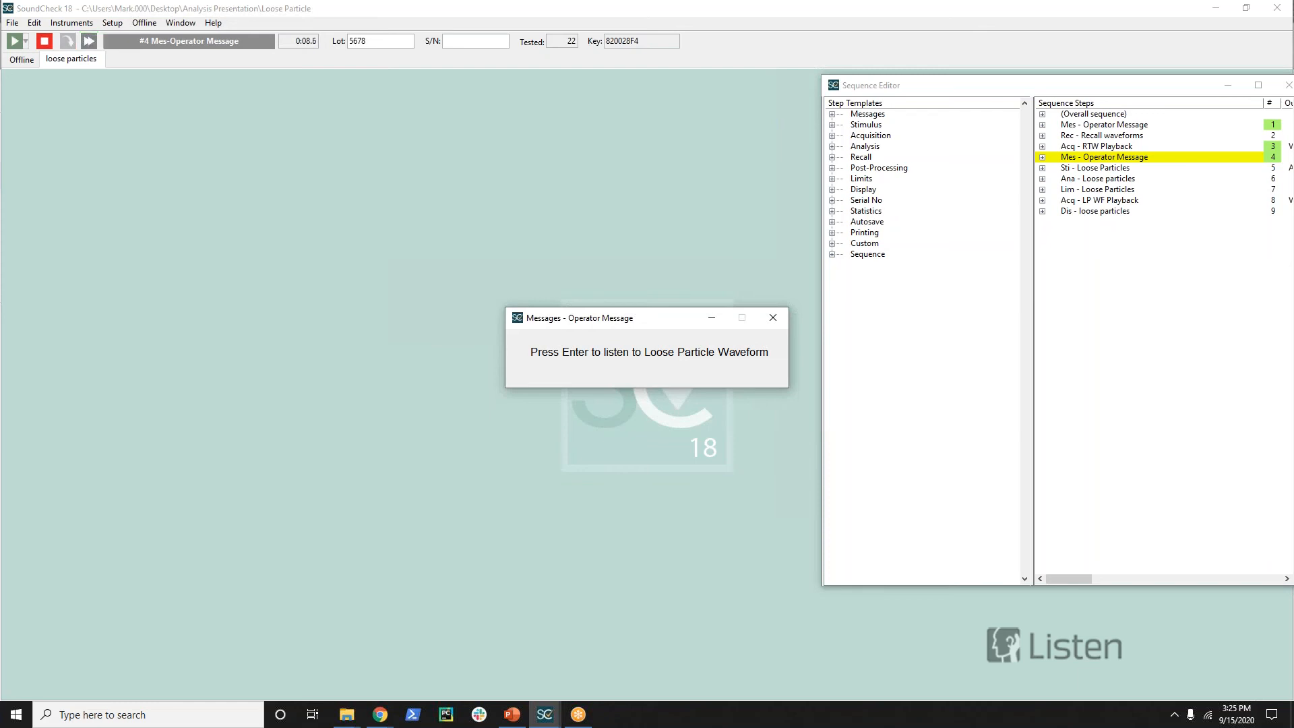
key(Return)
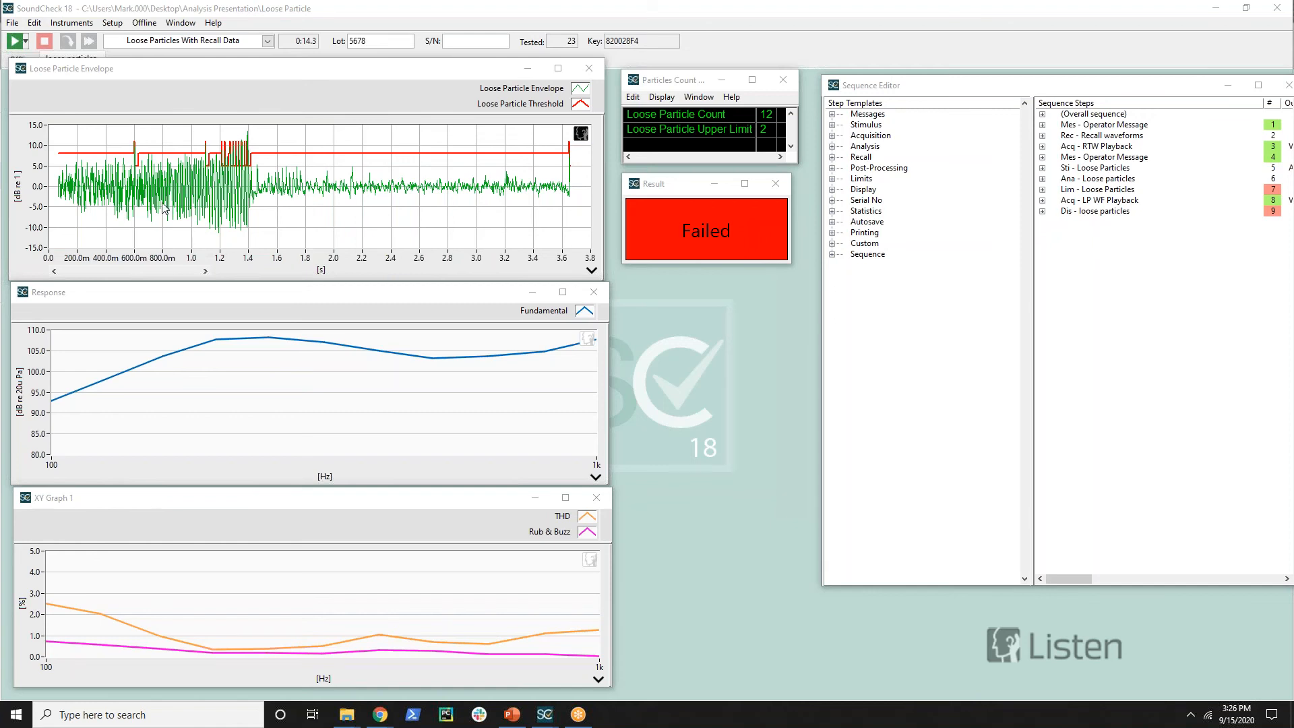
click(297, 195)
click(1158, 271)
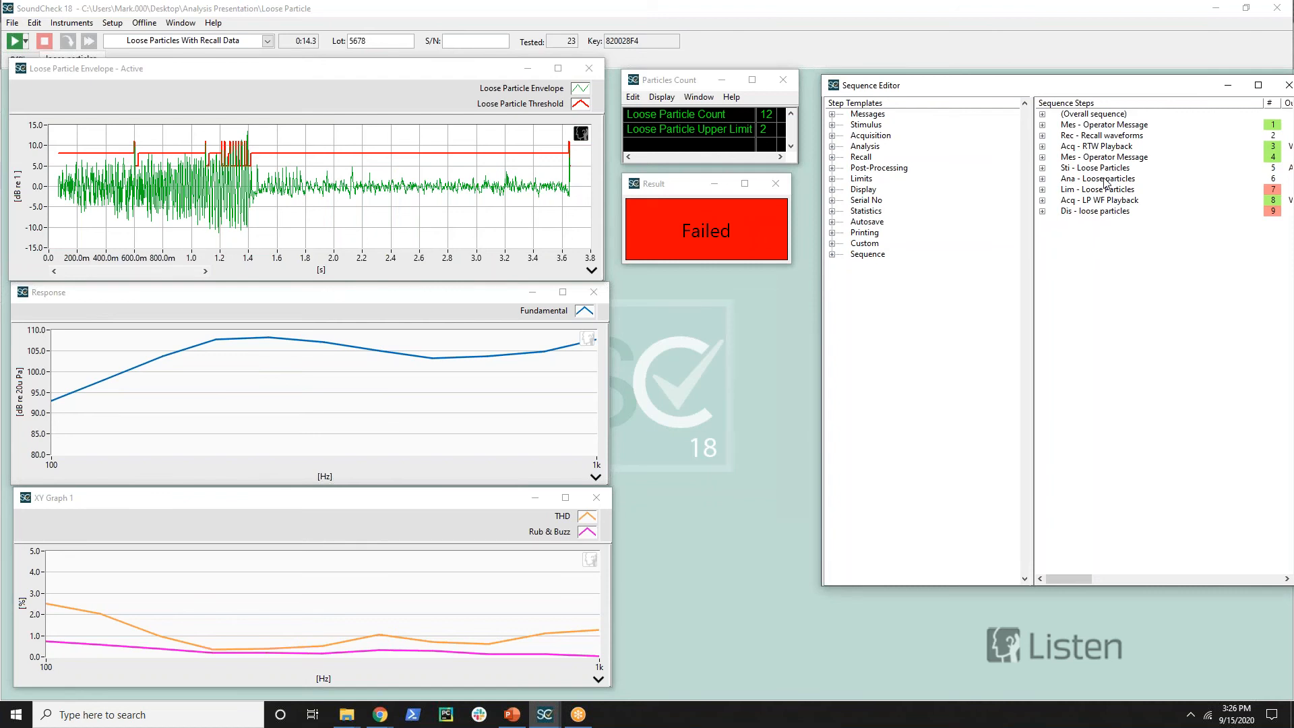
Step: Examine the threshold, duration, averaging and hysteresis settings for loose particle detection in the Loose particles analysis step, then close it
double_click(1105, 179)
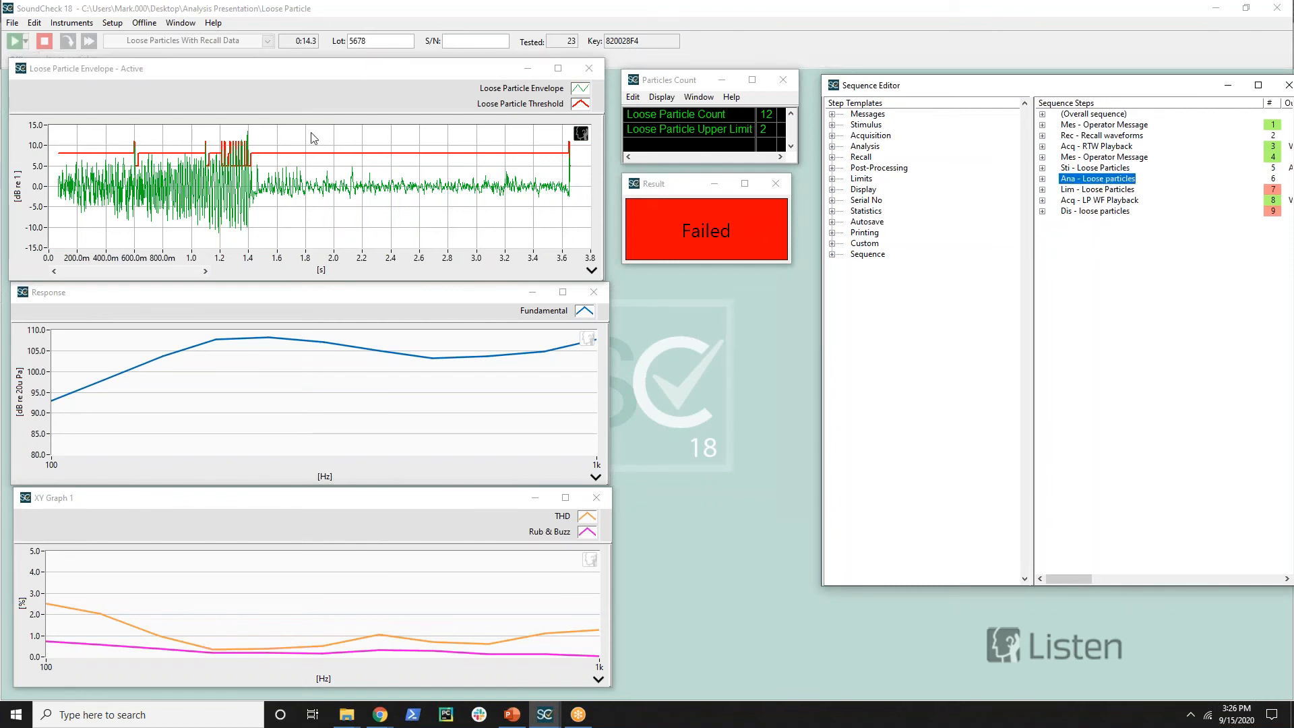
drag(591, 121, 693, 54)
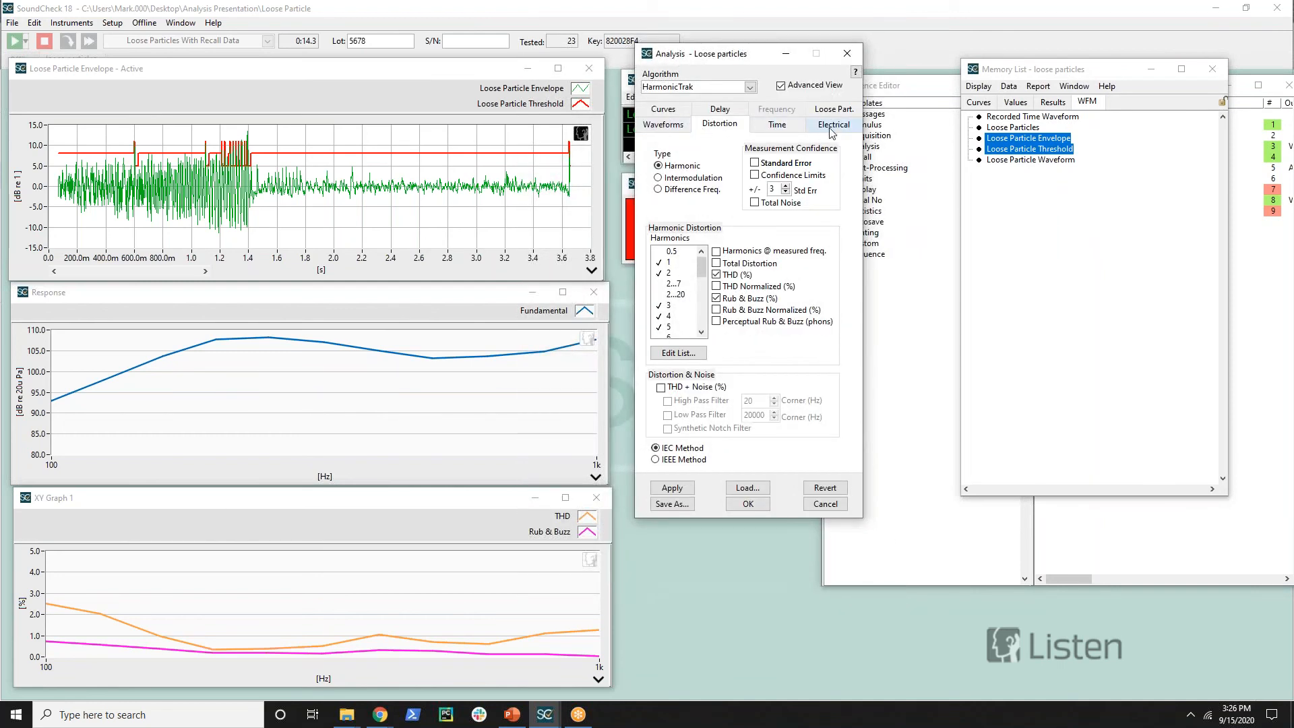
drag(745, 62, 685, 161)
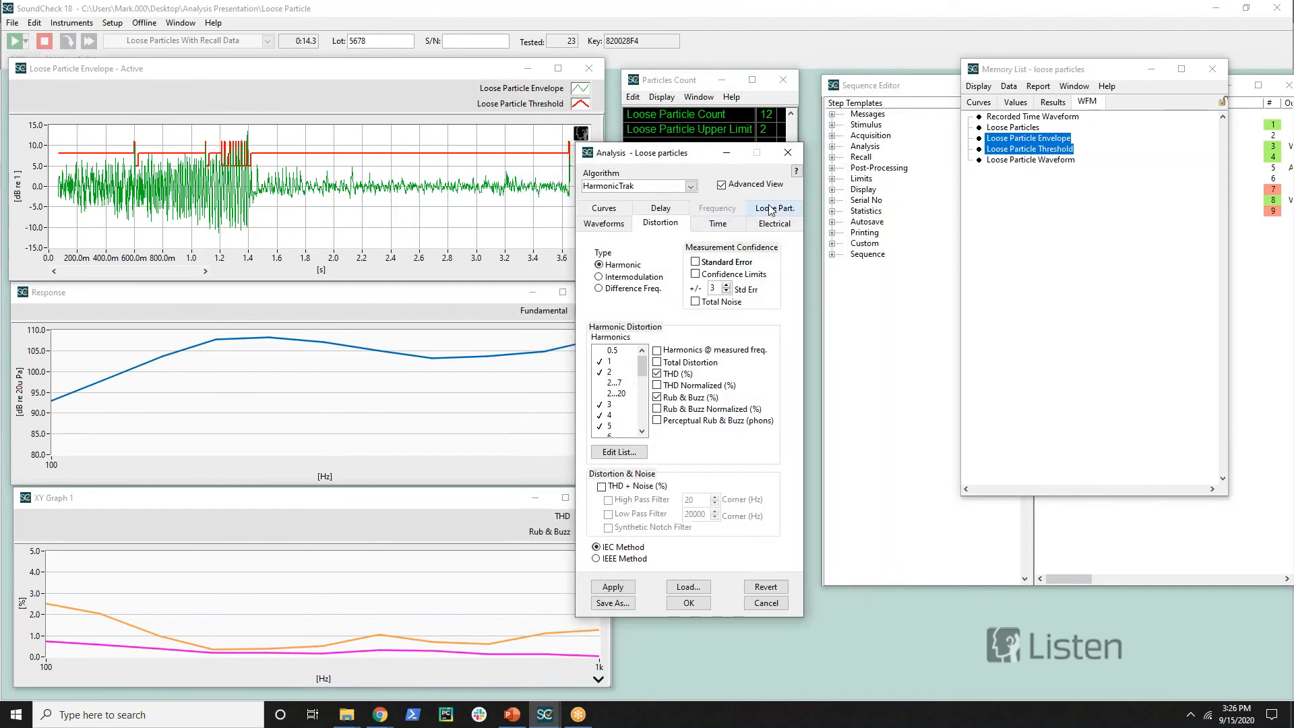
click(772, 209)
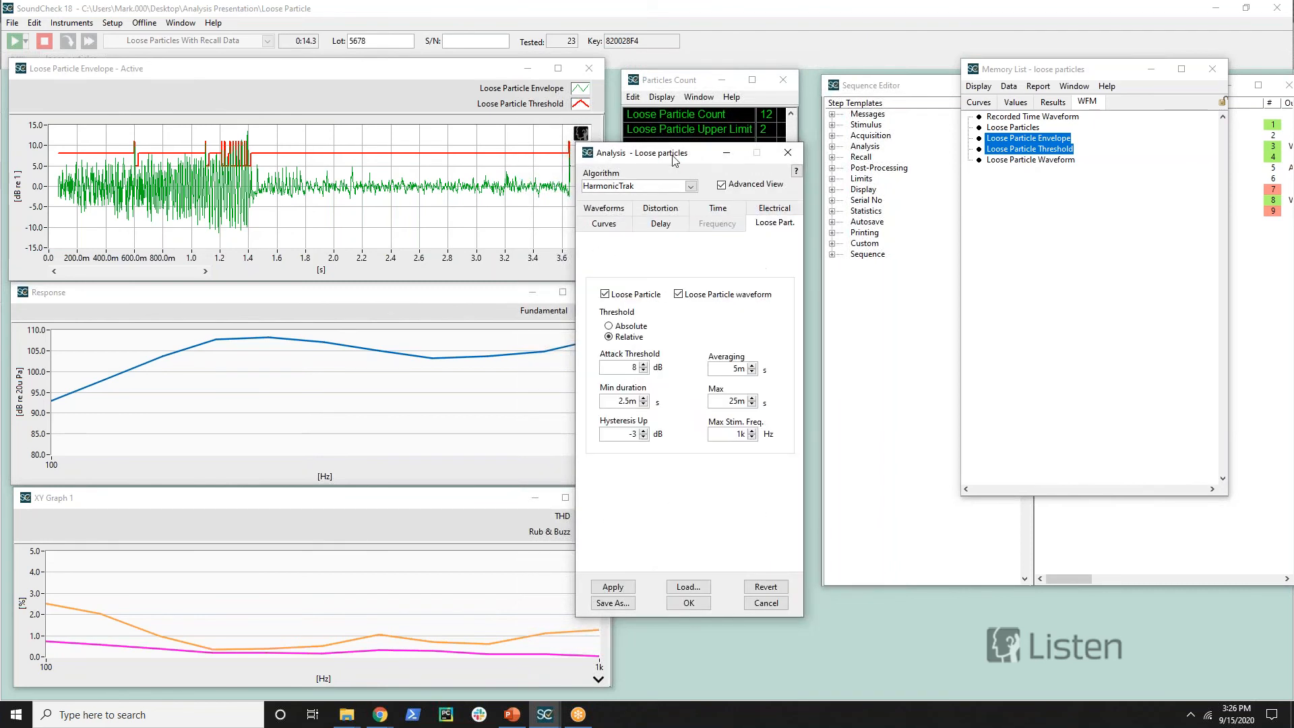
drag(672, 156, 687, 114)
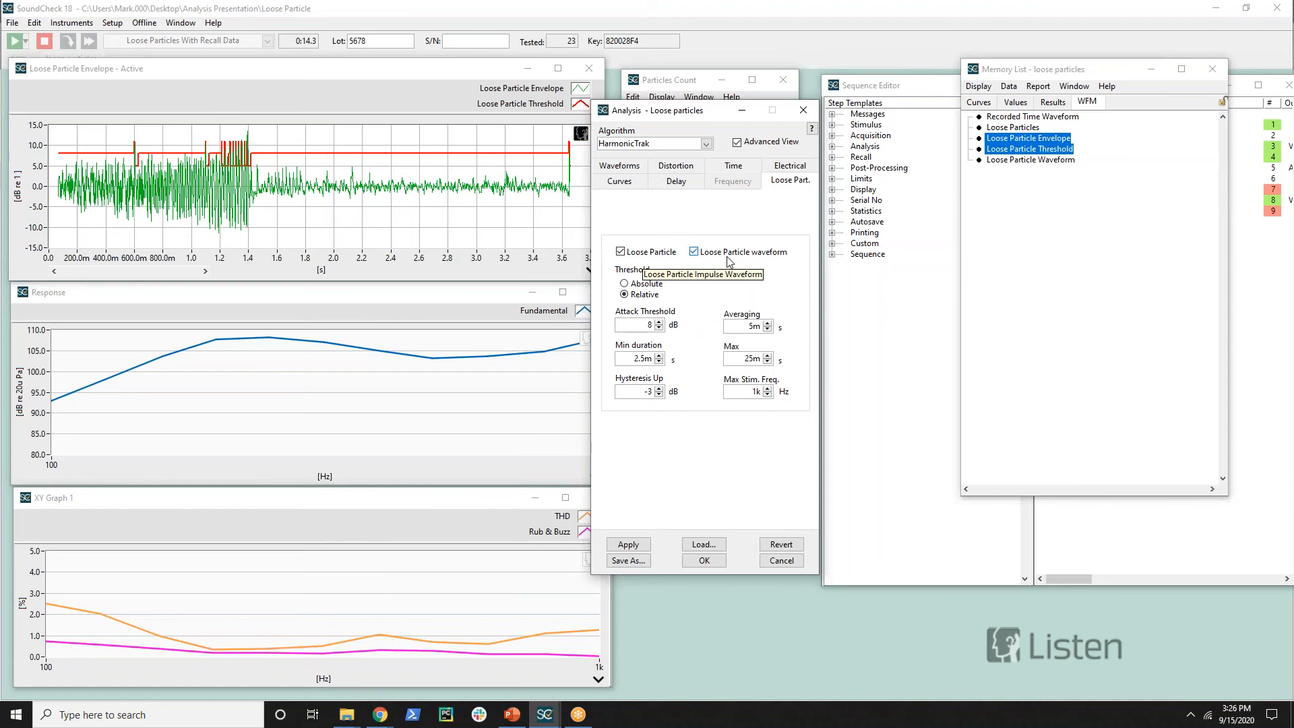
drag(674, 115, 787, 52)
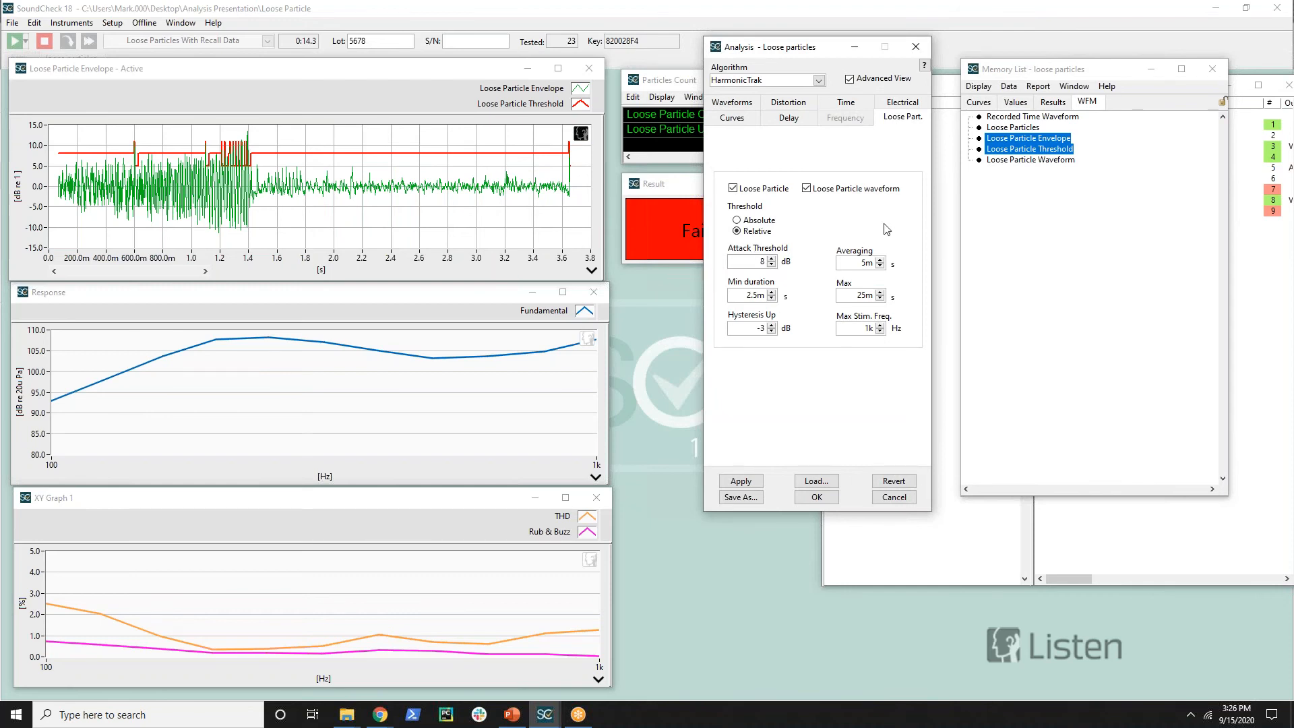
drag(824, 48, 1091, 31)
click(546, 211)
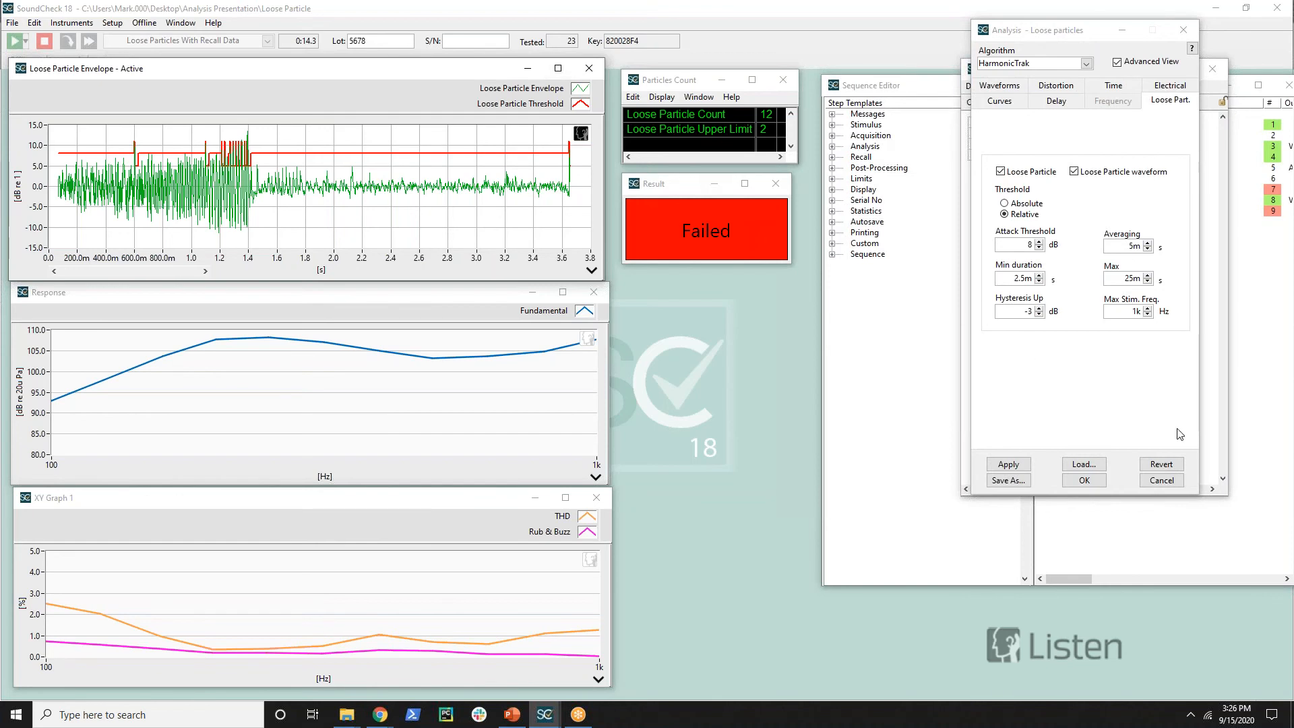
click(1087, 481)
Step: Enlarge the Loose Particle Envelope graph, zoom its time axis to the cluster of threshold peaks between about 1.2 and 1.5 s, and restore the window size
click(559, 70)
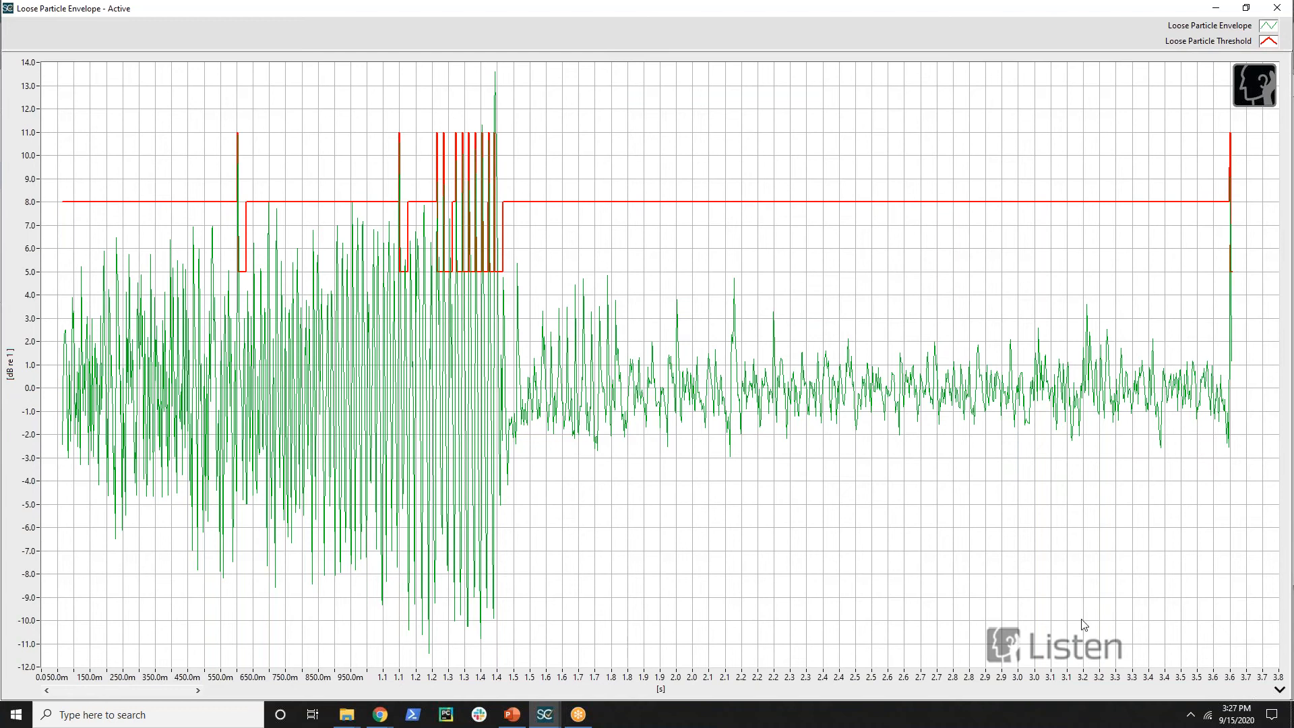
click(1279, 689)
click(28, 685)
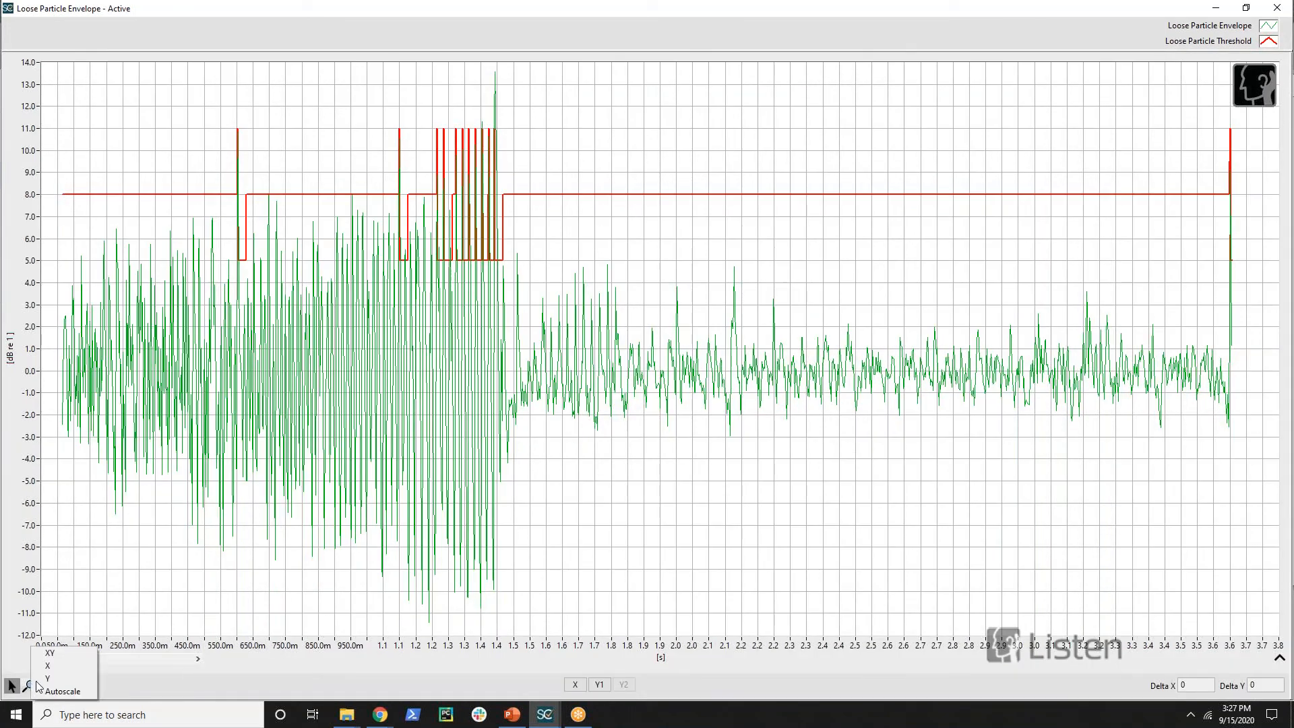
click(61, 667)
drag(432, 202, 528, 213)
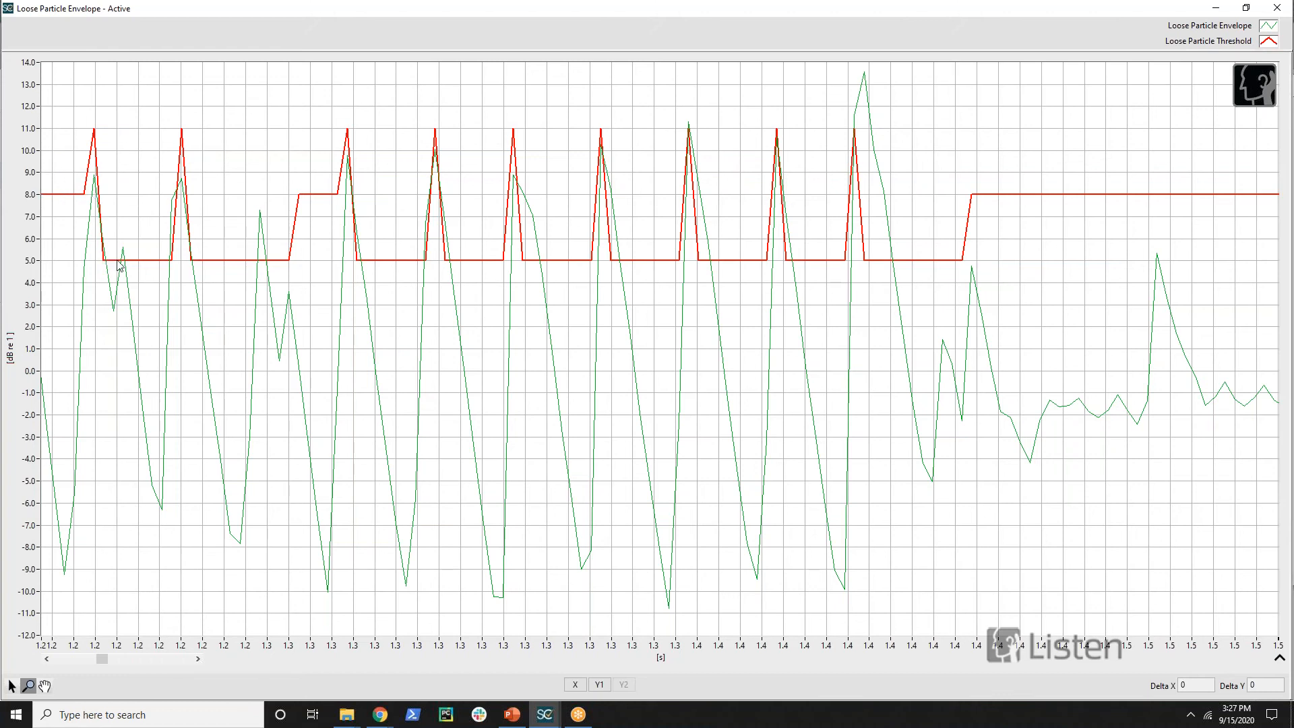
double_click(965, 10)
Step: Reopen the Loose particles analysis step to review its Hysteresis Up setting against the zoomed envelope, and close it
click(1083, 179)
double_click(1083, 180)
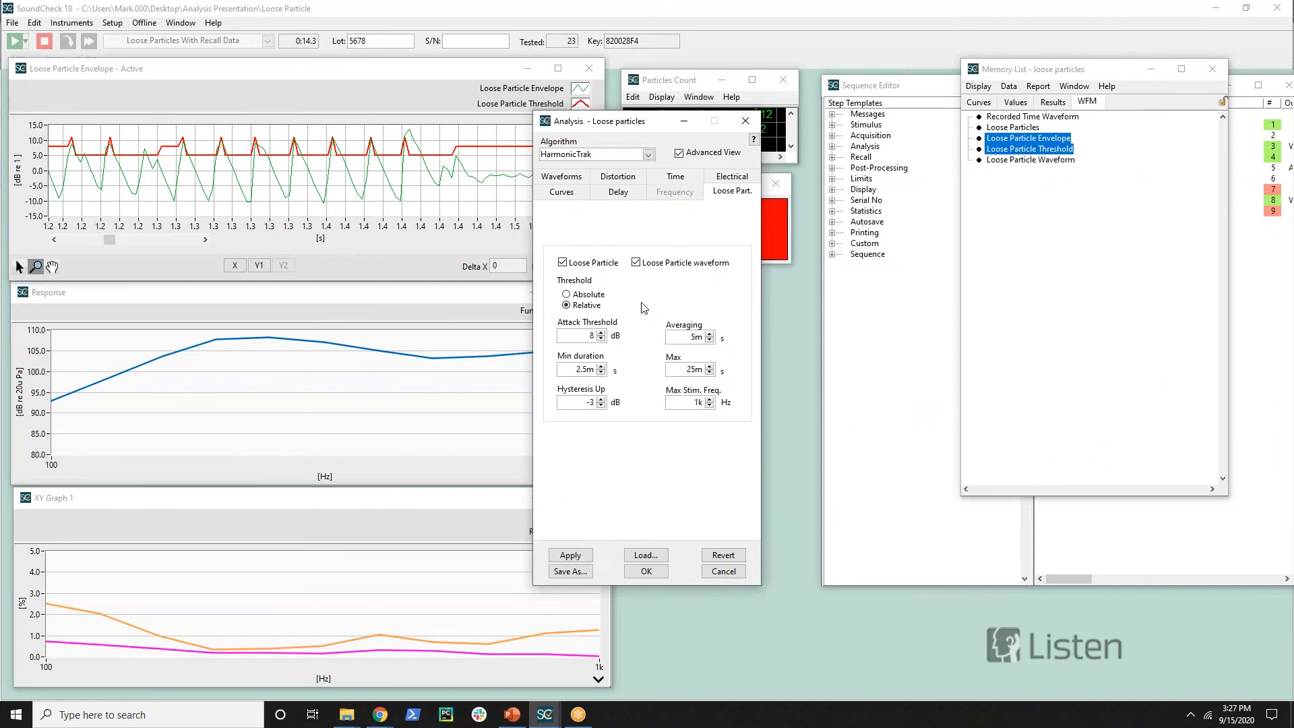
click(586, 403)
click(646, 570)
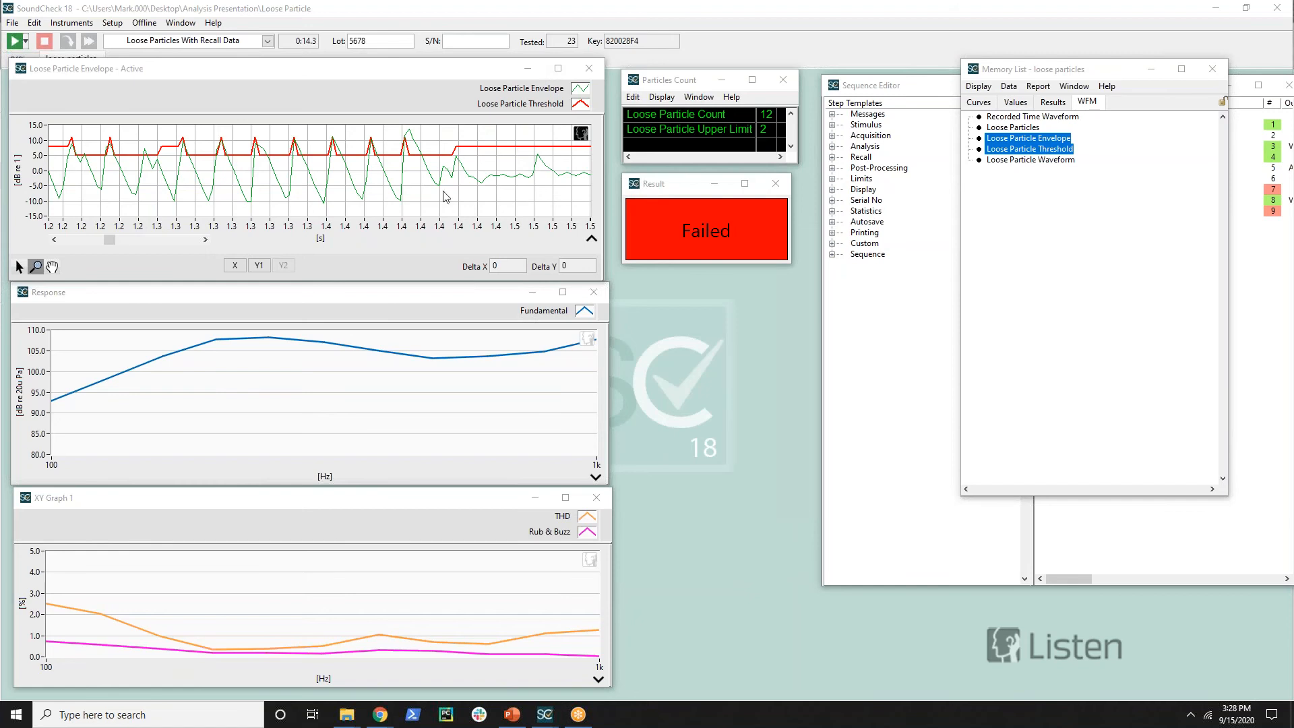
Step: Return the envelope graph to its full time range and check the Loose Particle Count, its upper limit and the test result in the Memory List
double_click(251, 268)
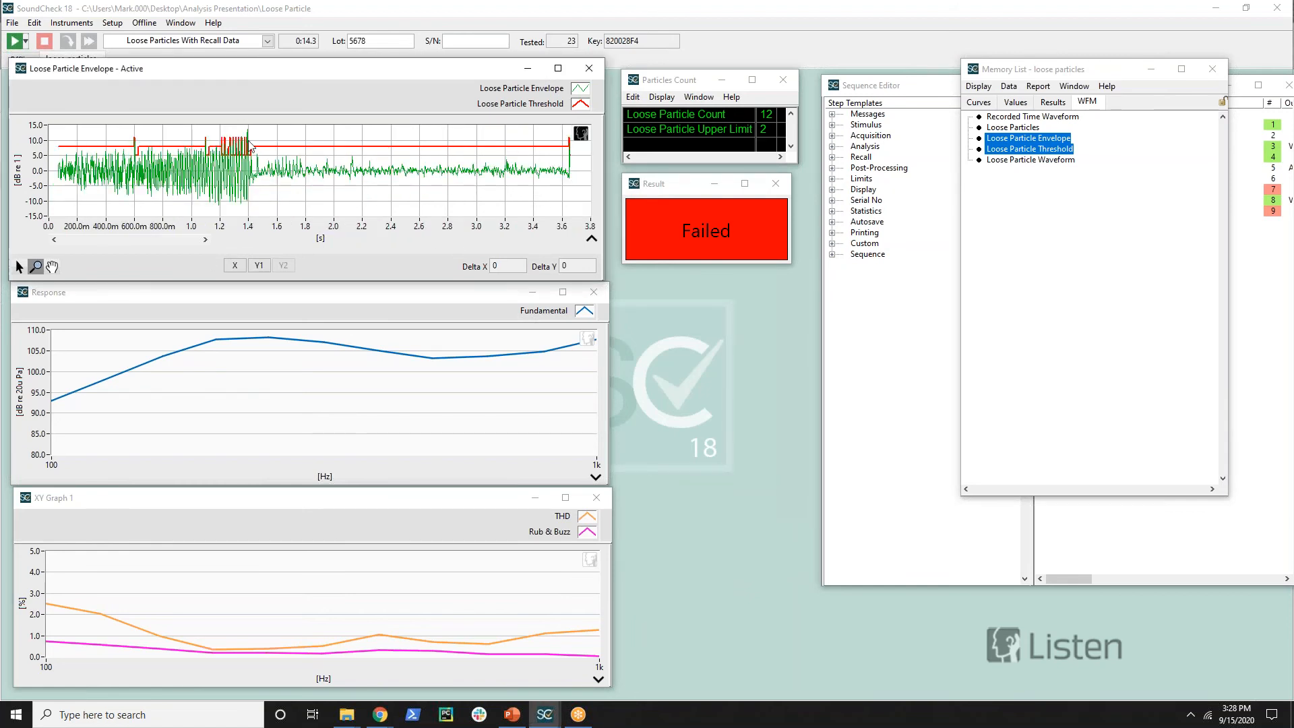
click(759, 114)
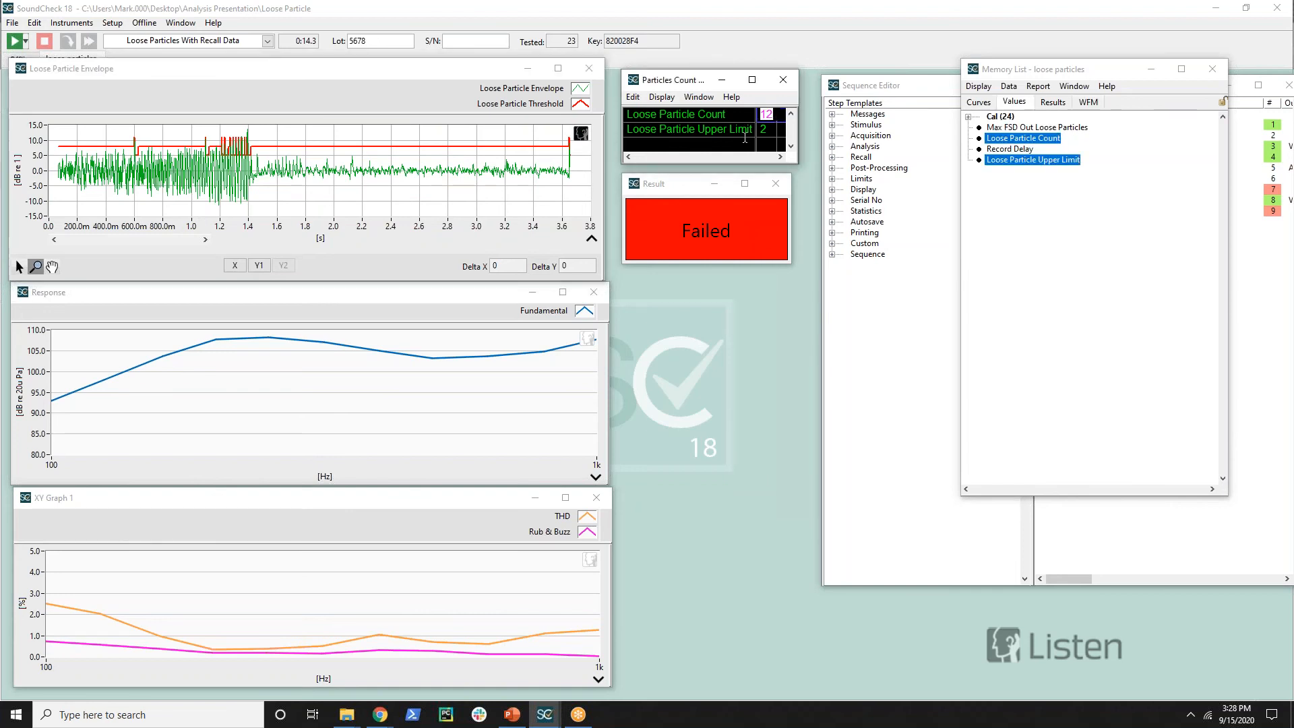
click(309, 185)
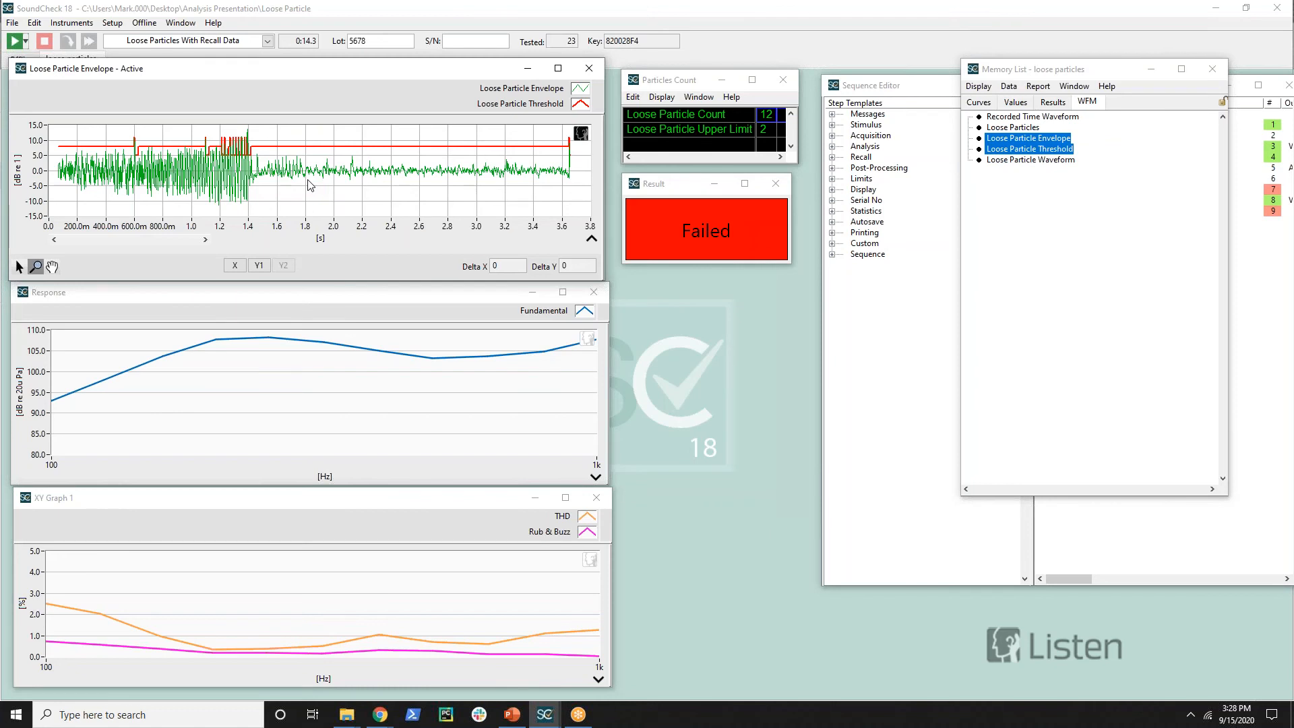
click(1019, 102)
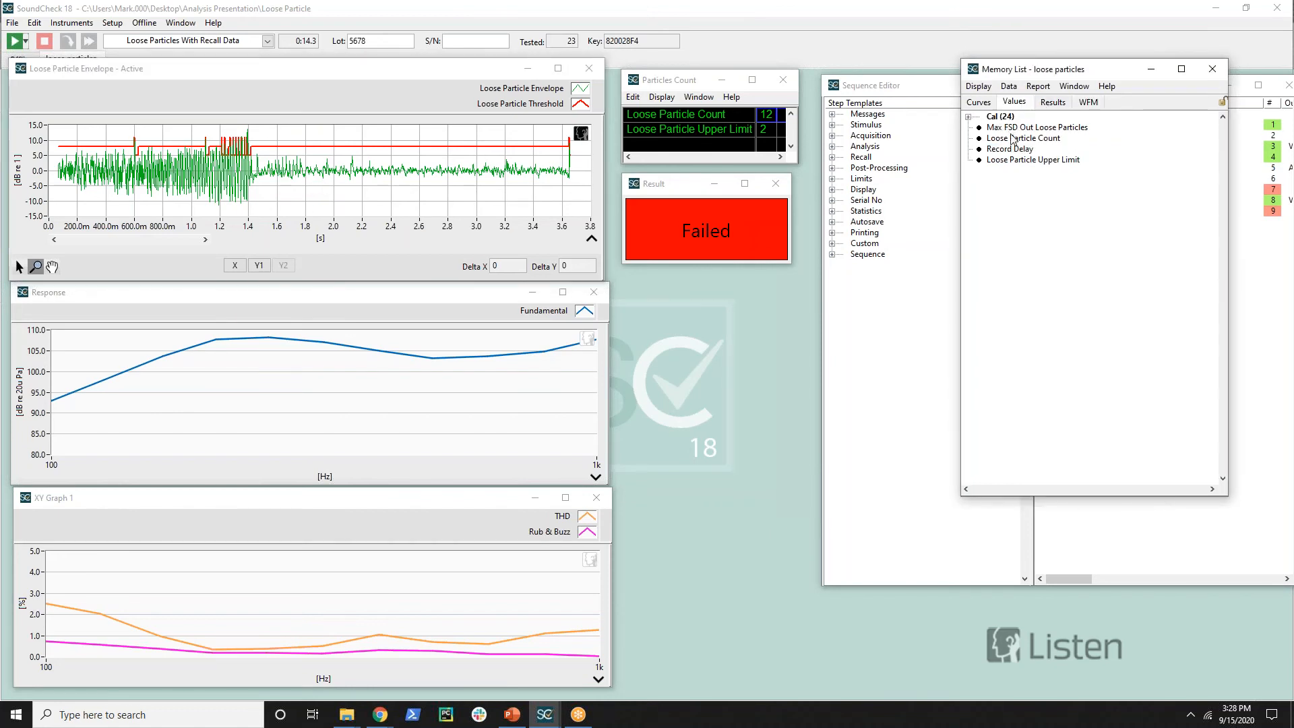
click(1036, 139)
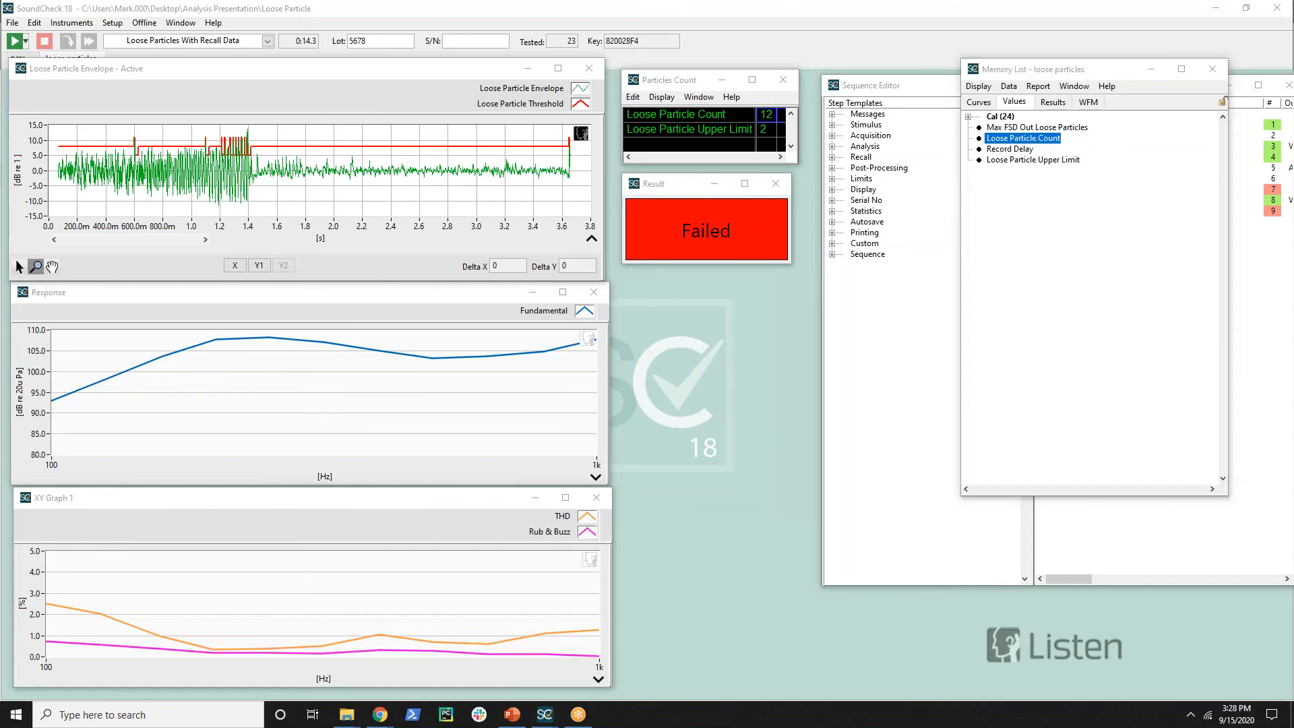
click(1036, 176)
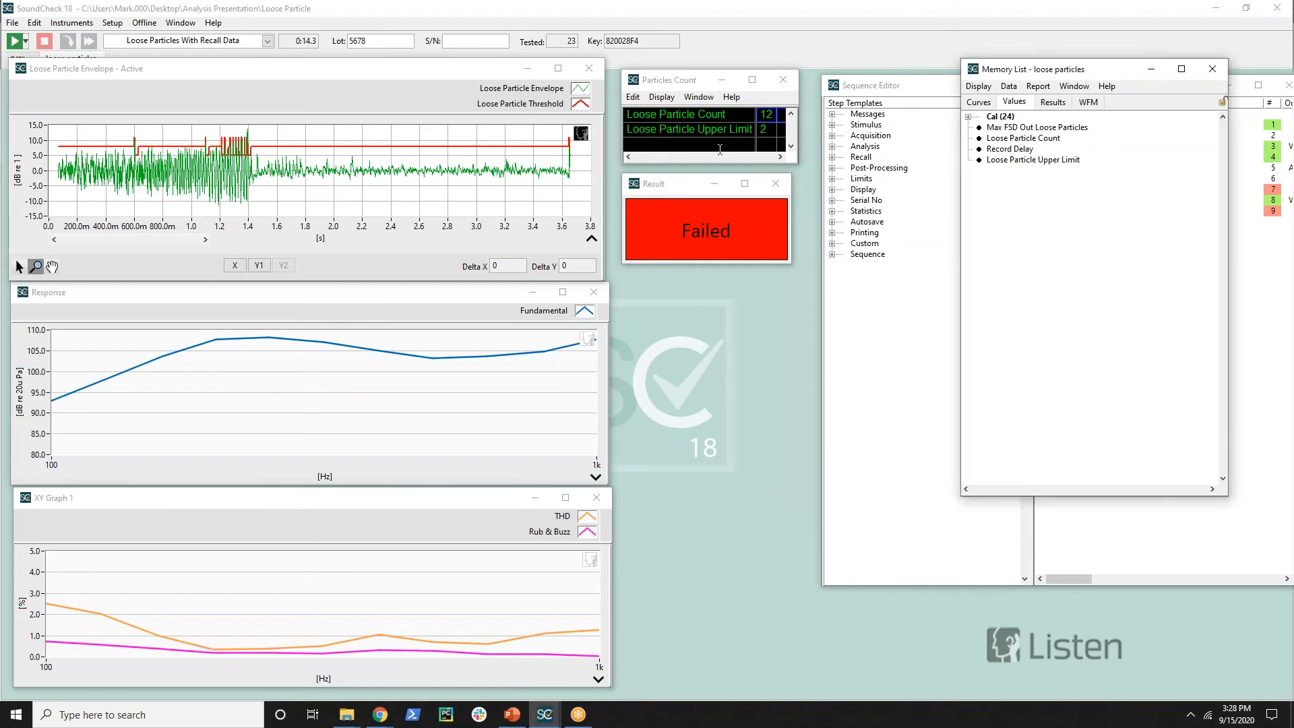
click(766, 129)
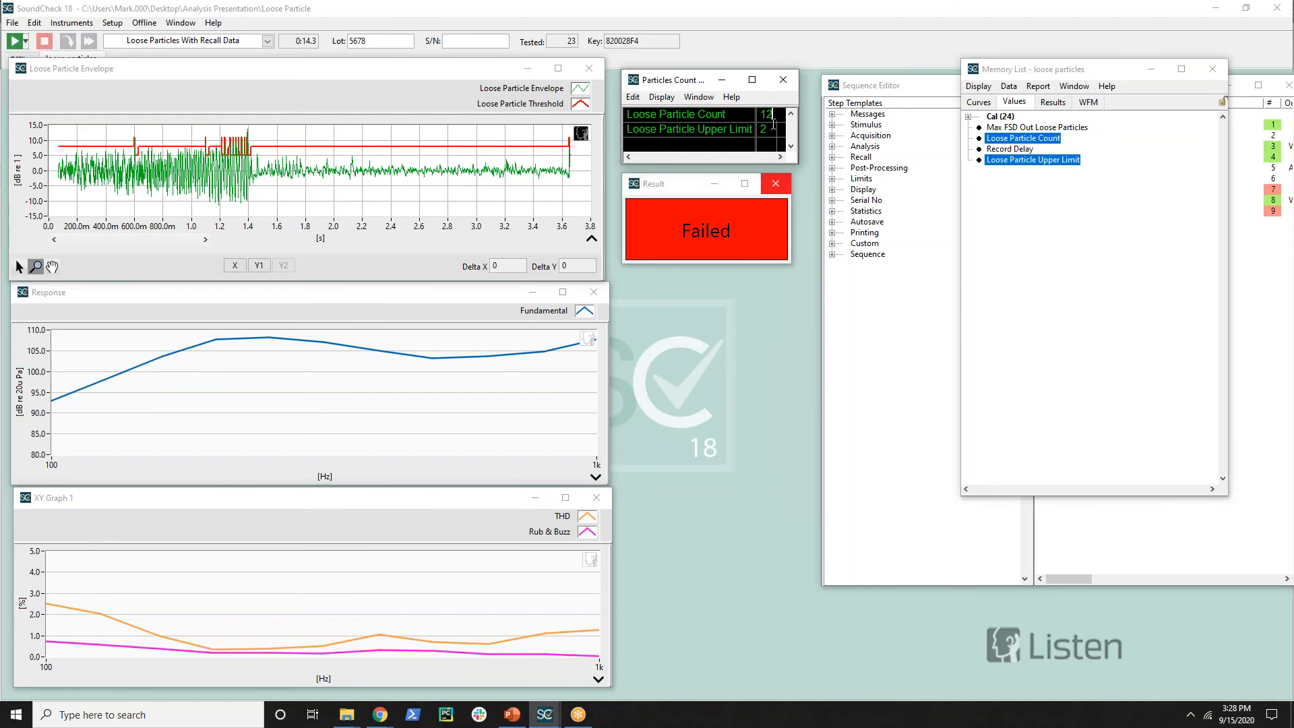
click(713, 211)
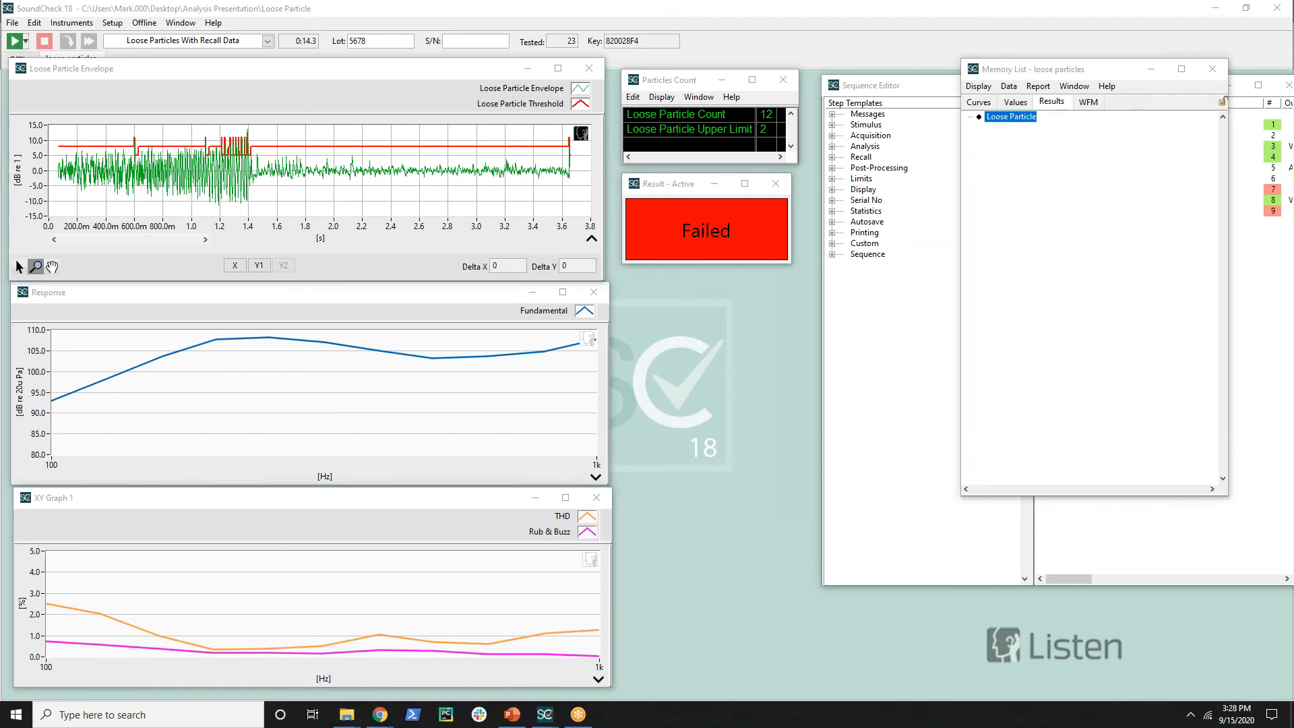
Step: Compare the fundamental response curve with the THD and Rub & Buzz curves of the loose particle measurement
click(114, 365)
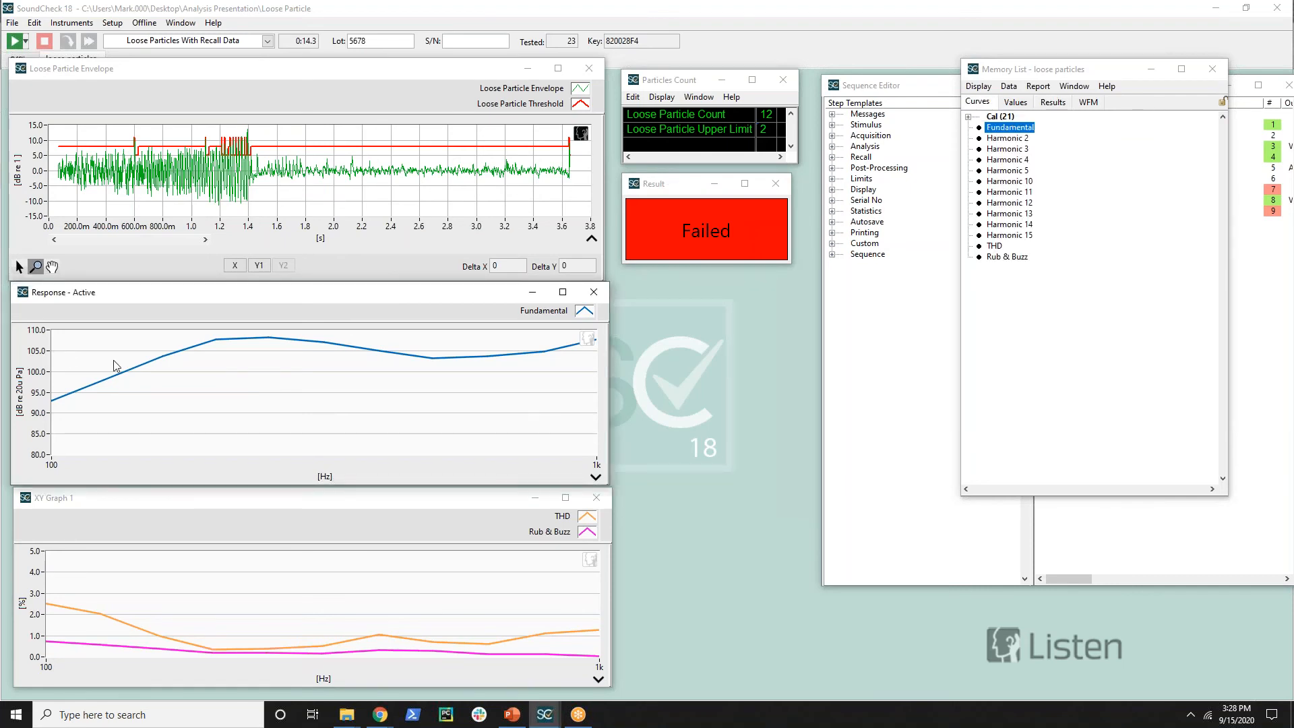
click(106, 597)
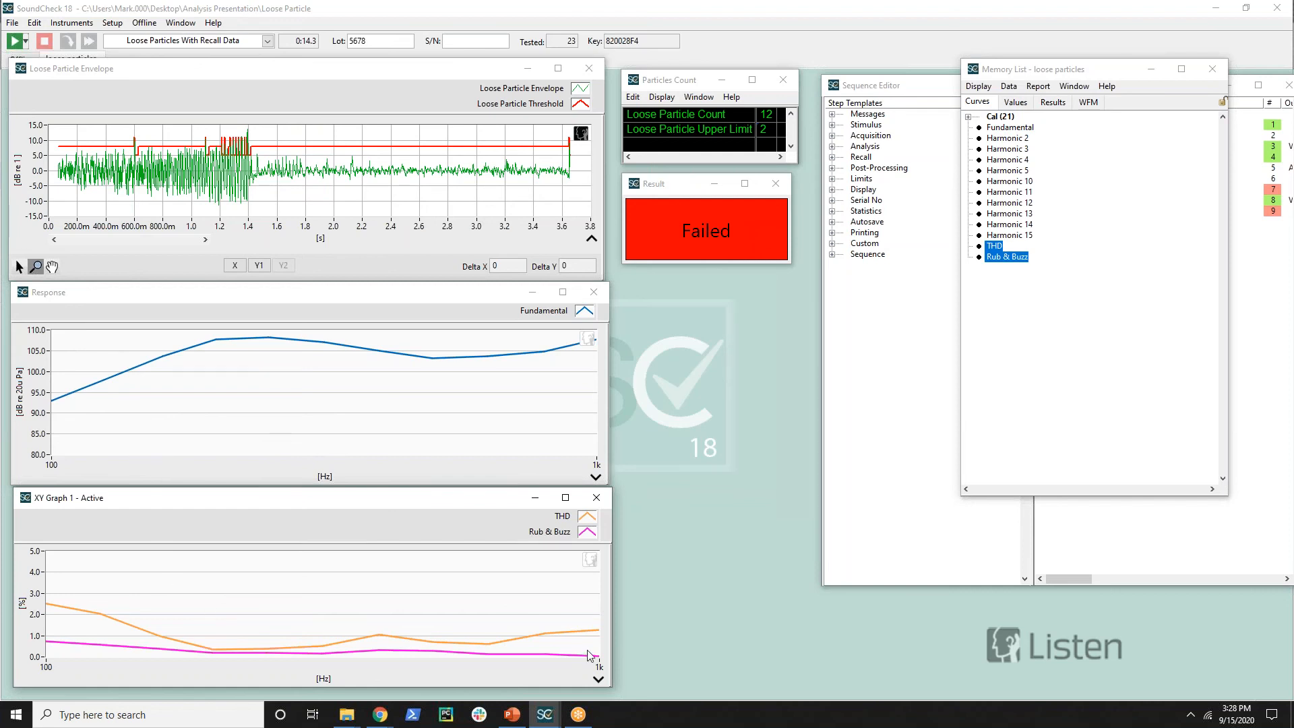
click(313, 355)
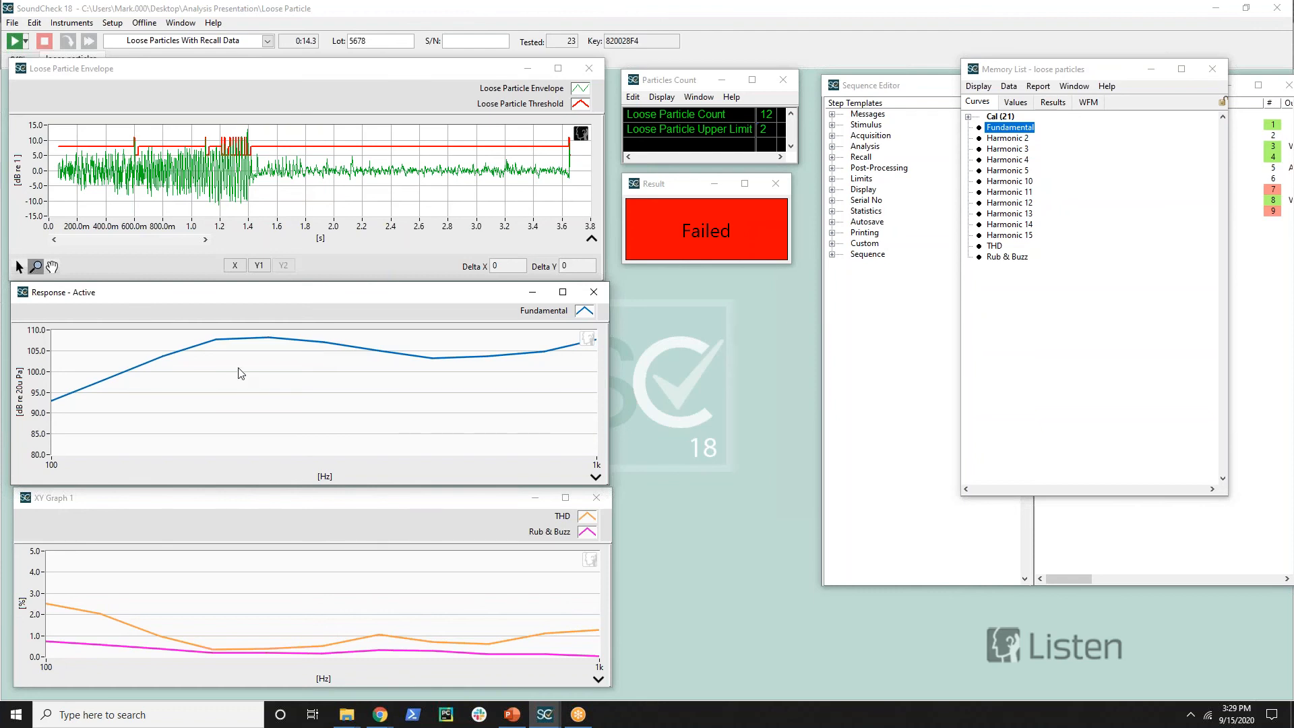
Step: Load the Air Leak Detection with Loose Particle sequence, discarding the current sequence changes and the unprotected measured data
click(204, 44)
click(205, 53)
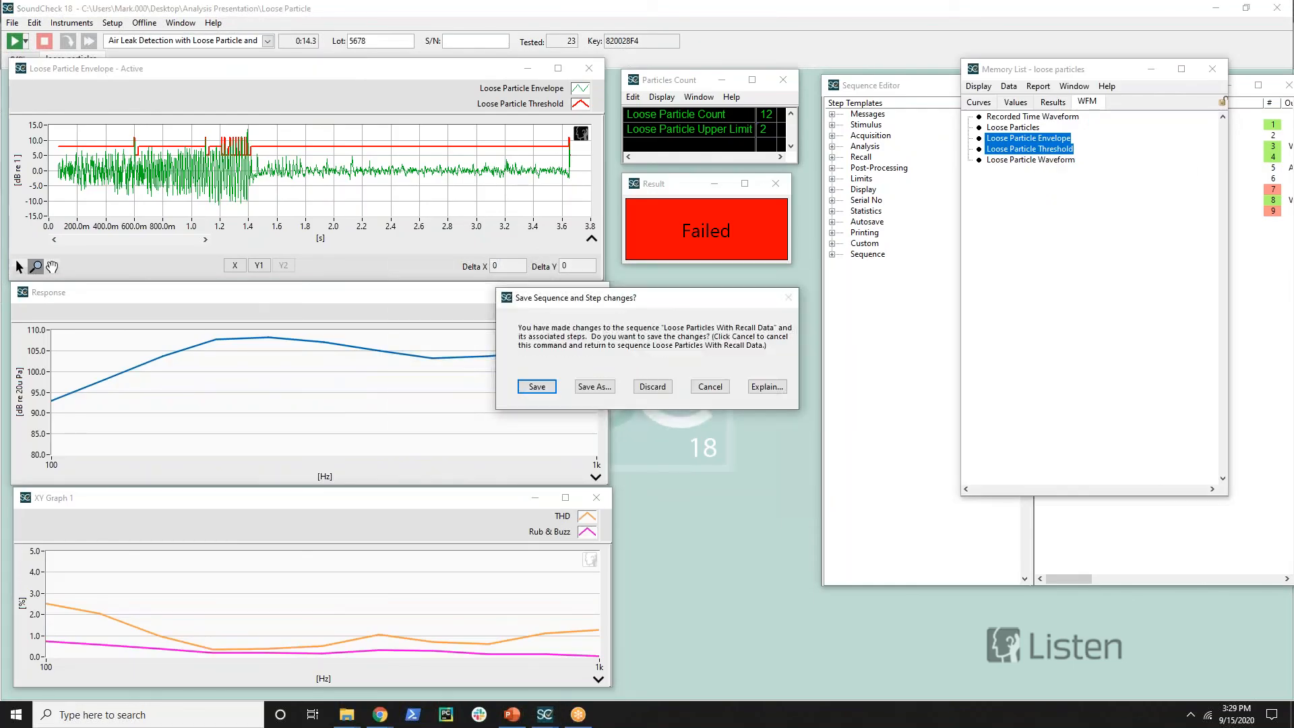
click(652, 386)
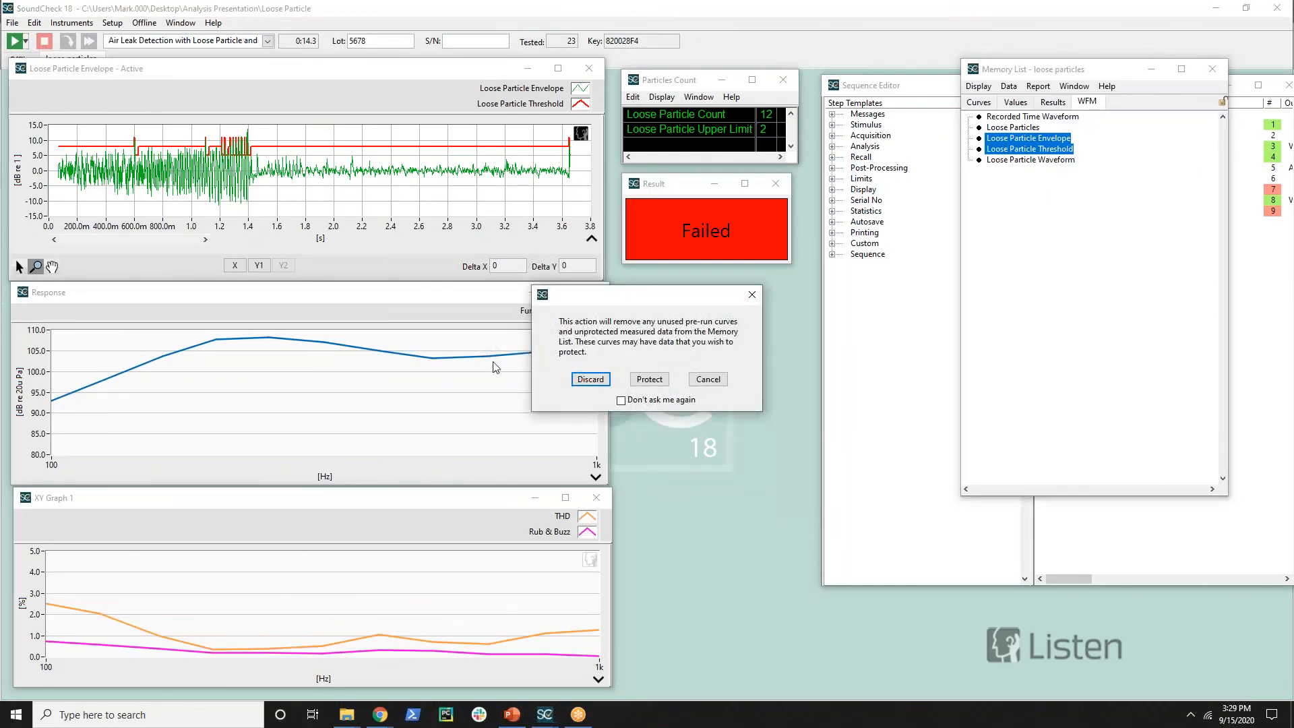
click(588, 379)
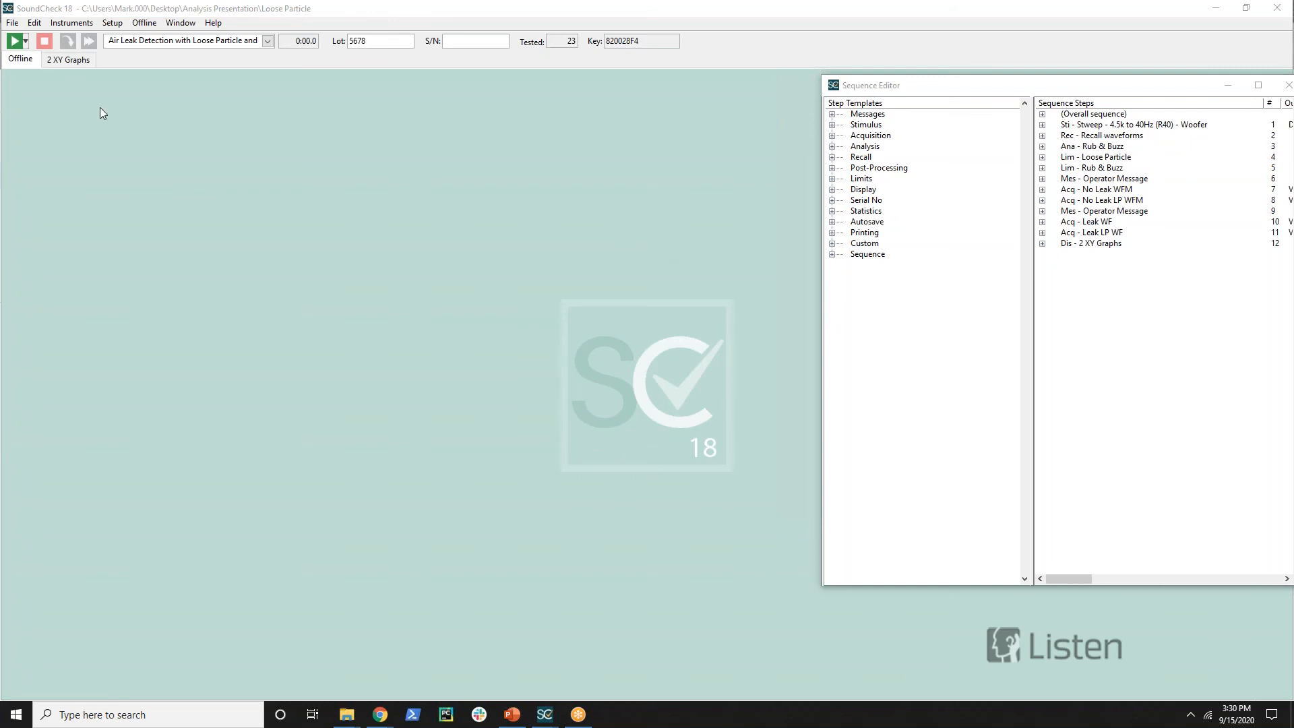
Step: Run the air leak detection sequence, playing back the No Leak waveforms followed by the Leak waveforms
click(399, 211)
key(F2)
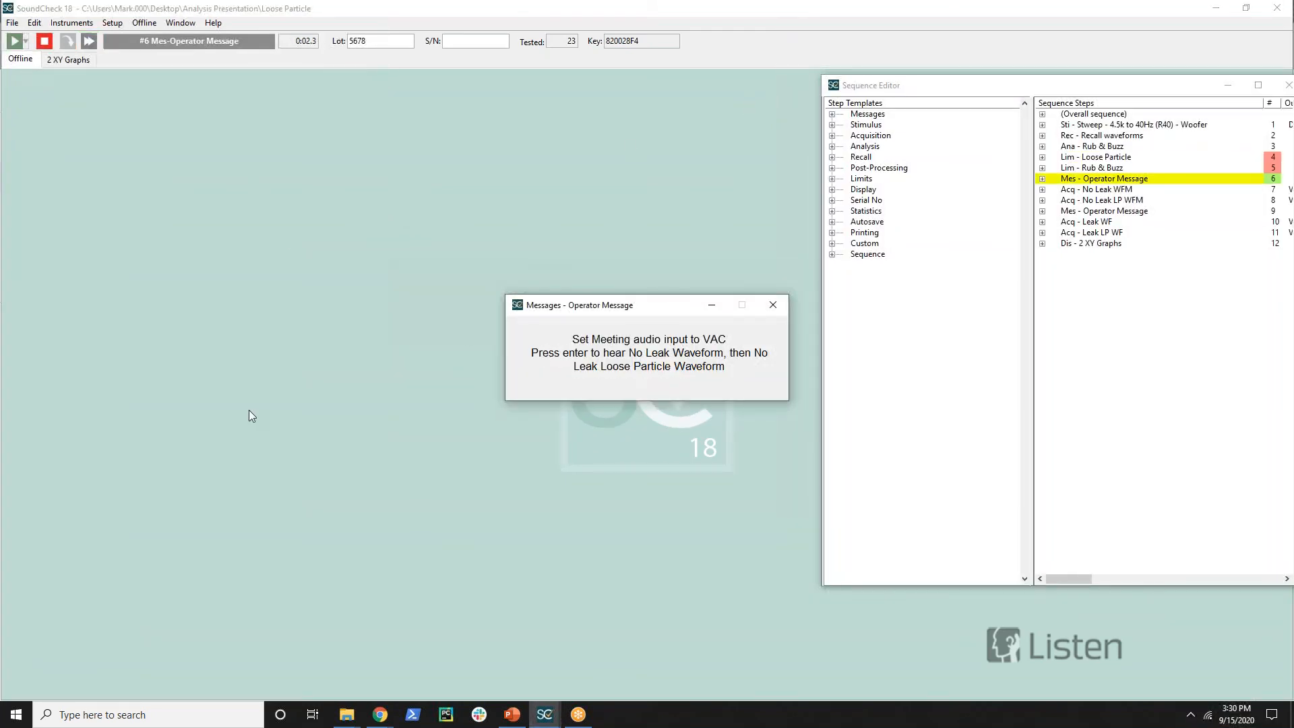
key(Return)
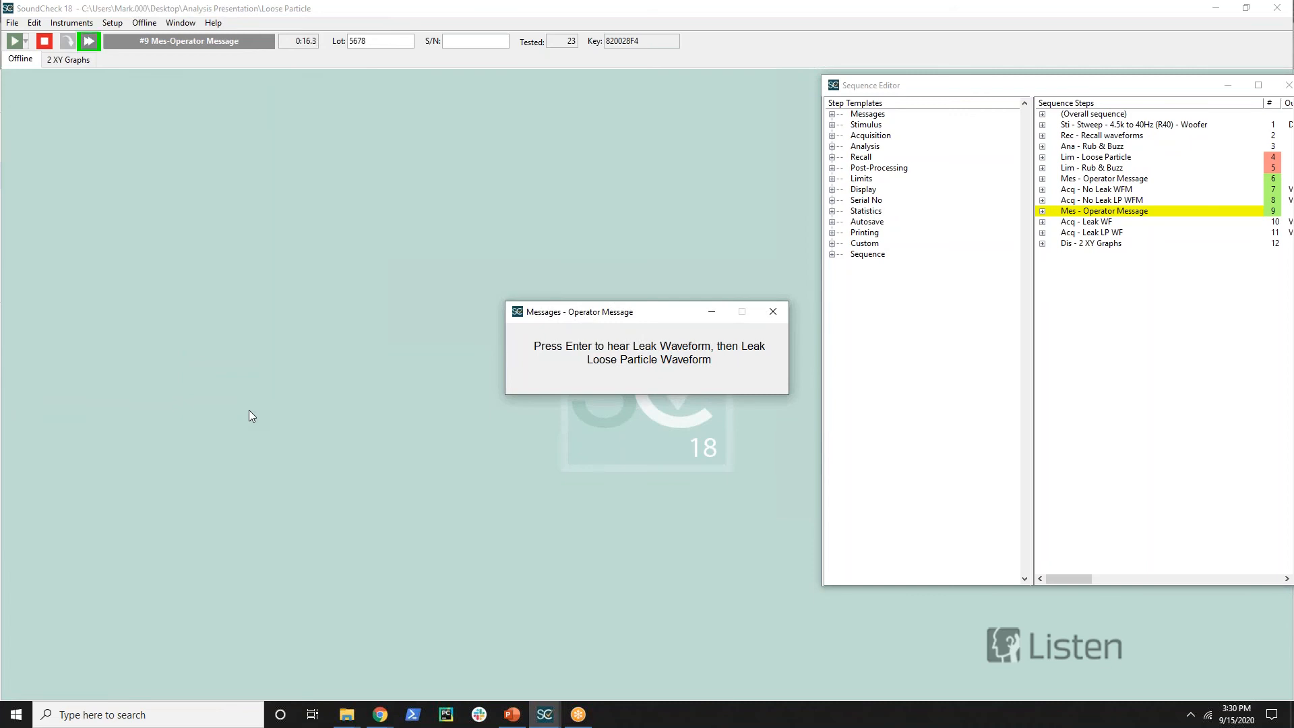
key(Return)
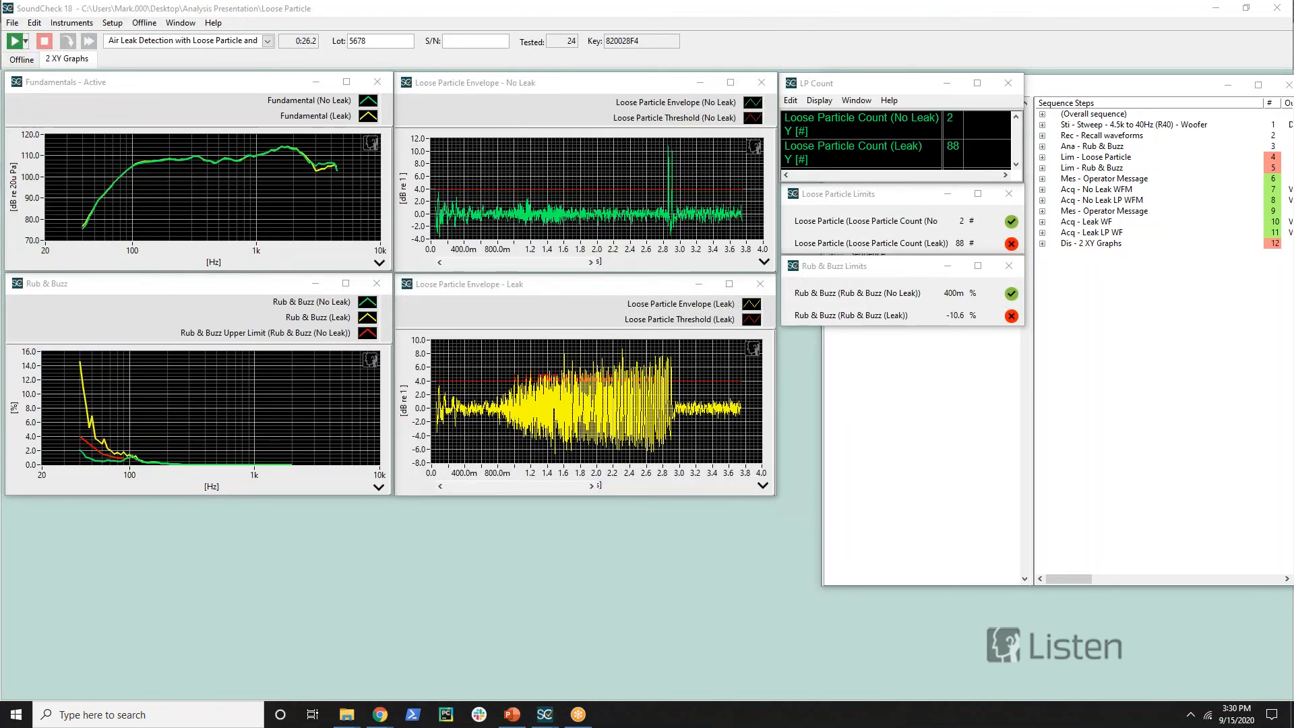
Step: Compare the No Leak and Leak results across the Fundamentals graph, the two Loose Particle Envelope graphs and the LP Count table
click(229, 191)
click(620, 194)
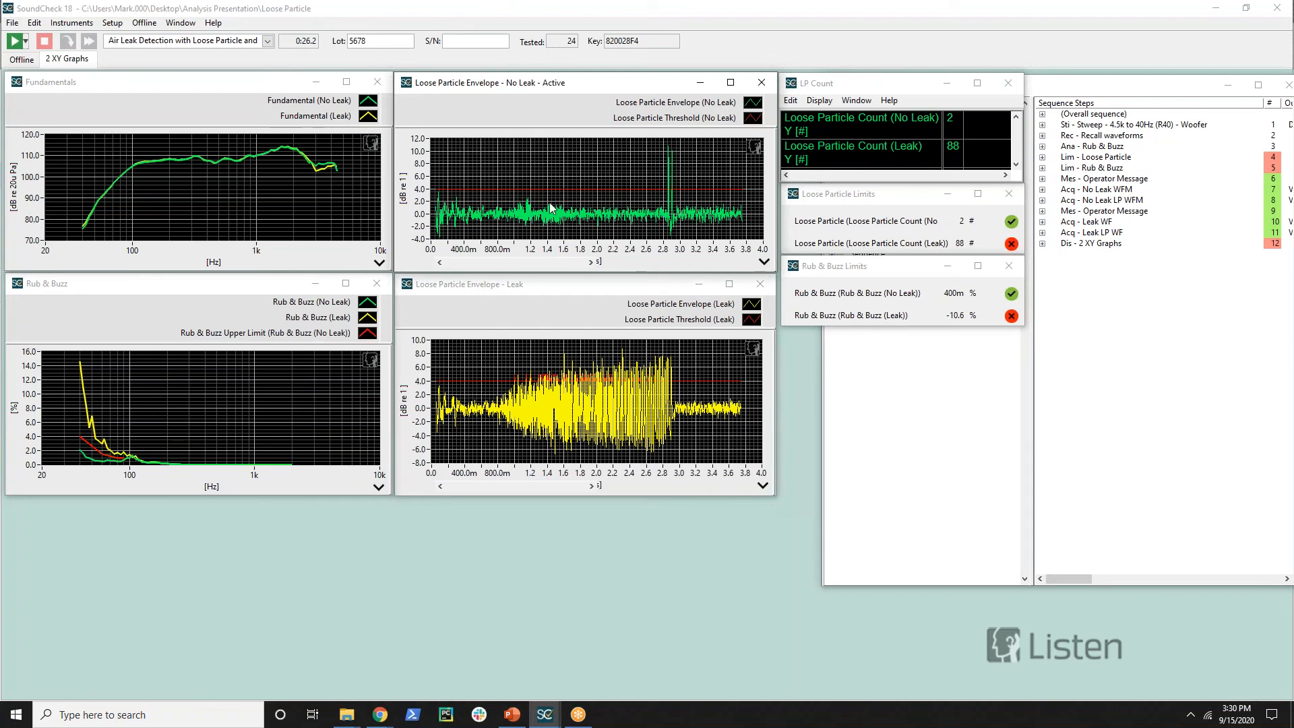
click(502, 349)
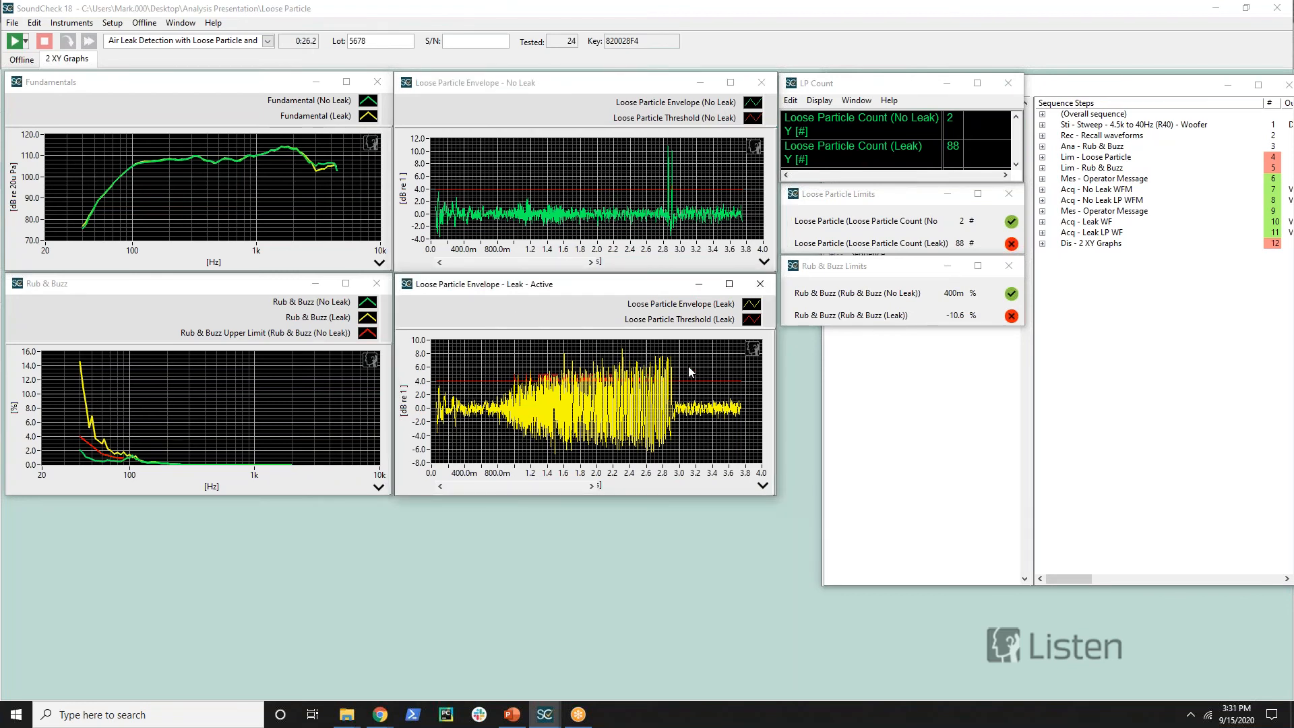
click(903, 84)
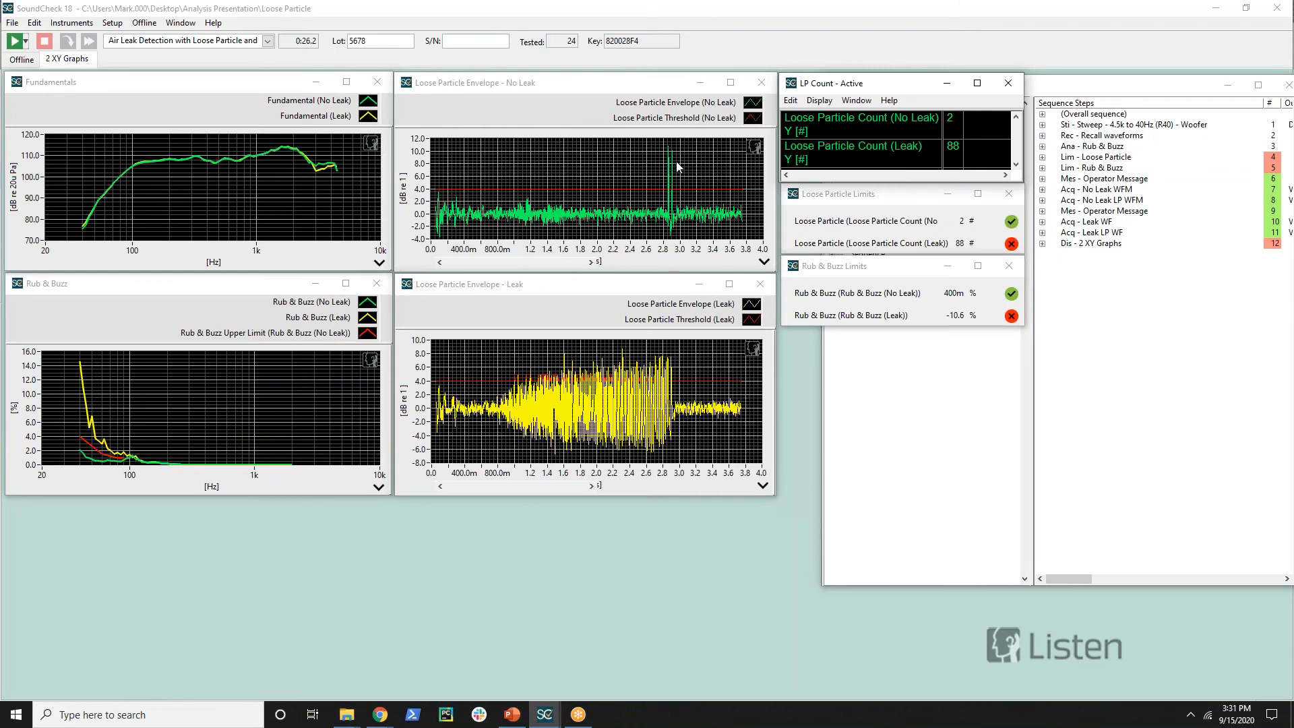
click(729, 376)
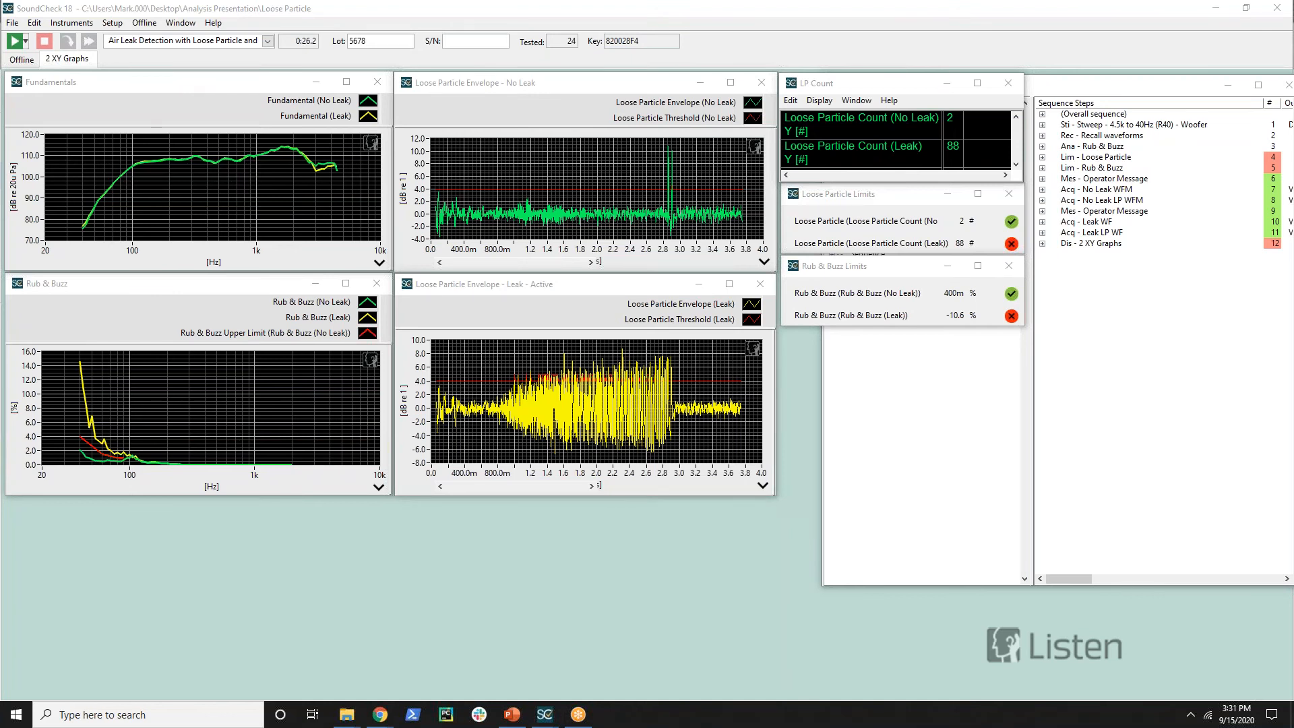
Step: Enlarge the Rub & Buzz graph to inspect the leak and no-leak curves against the upper limit, restore it, and revisit the Fundamentals graph
click(112, 366)
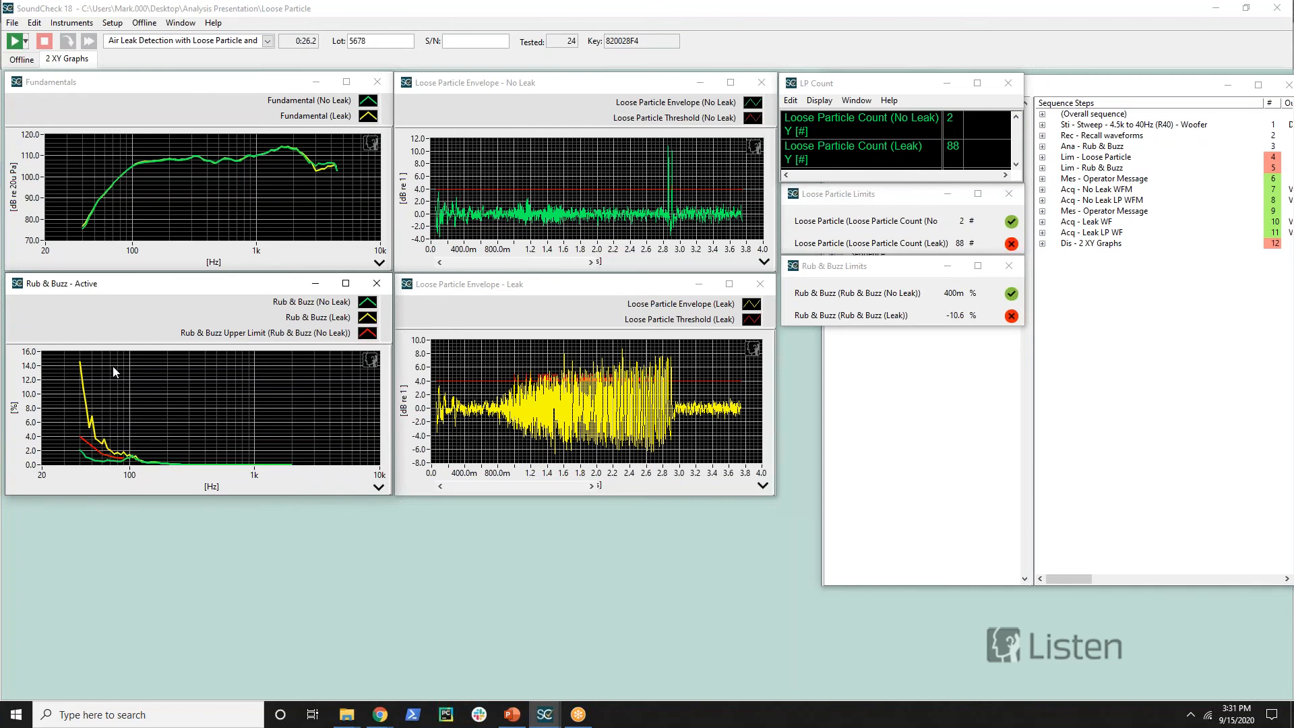
double_click(132, 287)
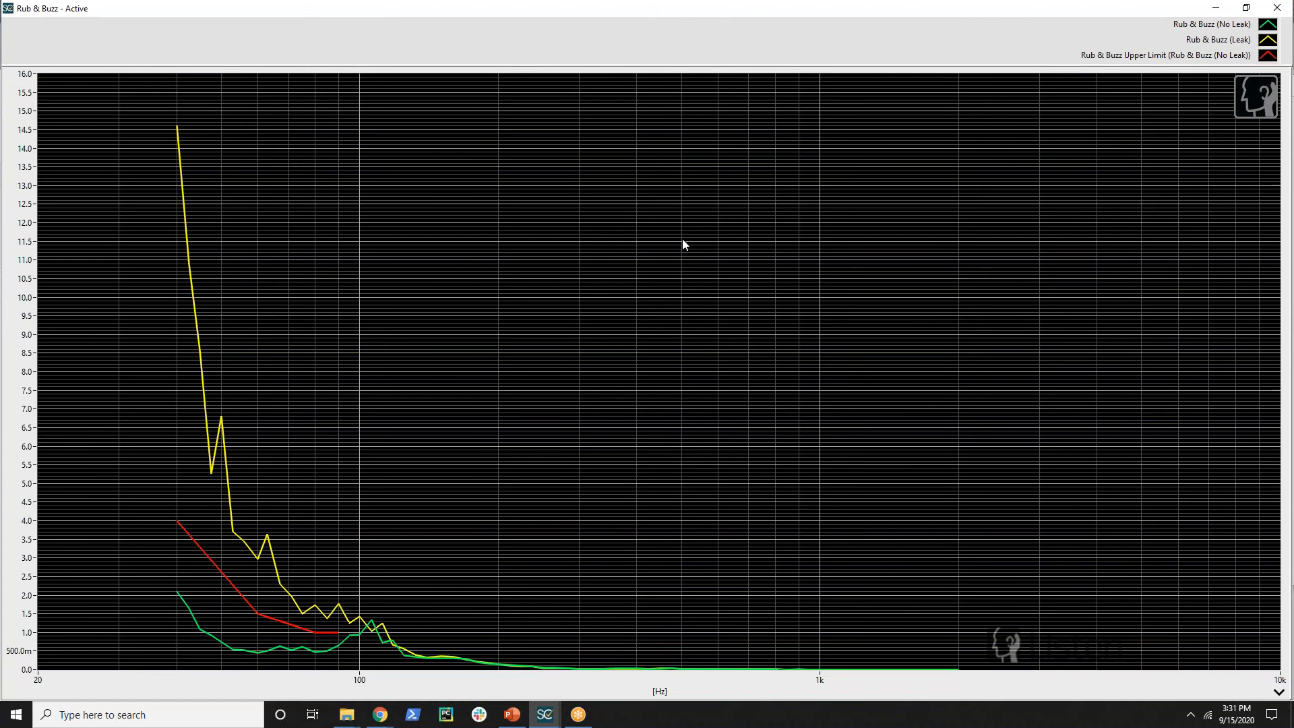
double_click(506, 5)
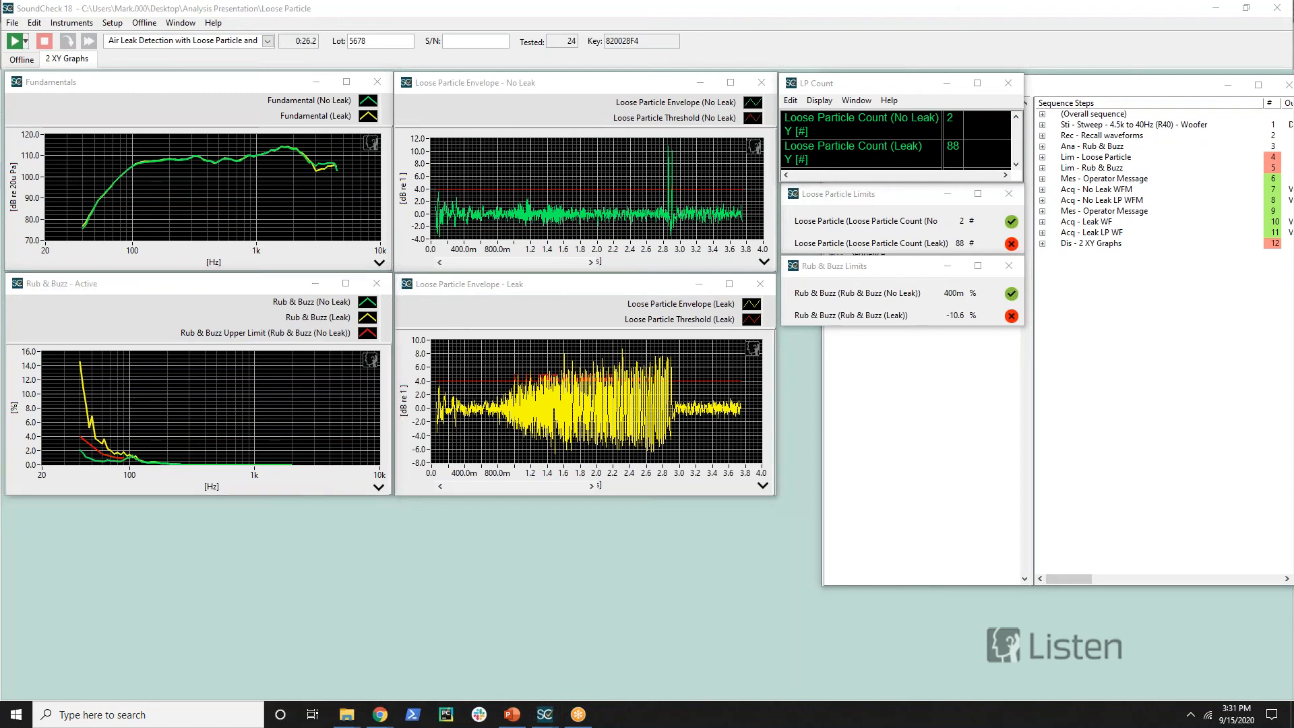
click(192, 173)
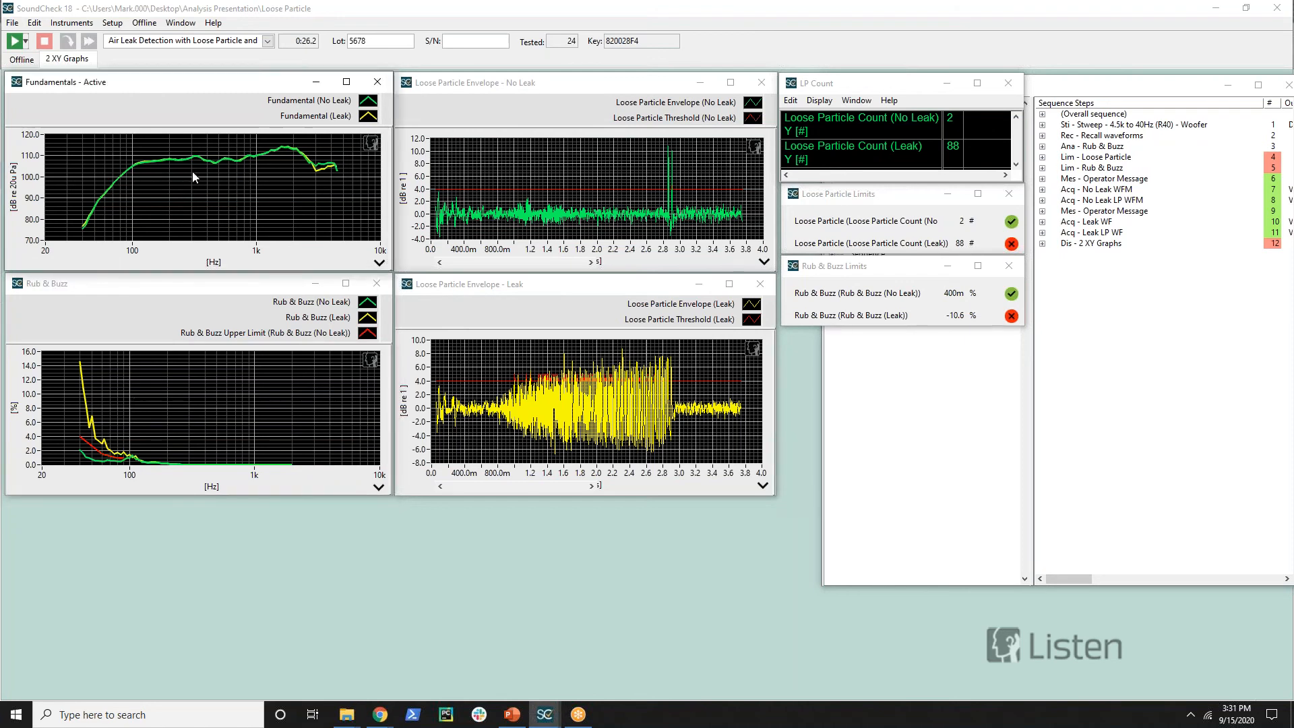
Step: Switch to the Analysis v2 presentation in PowerPoint and start the slide show from the Resources slide, number 68
click(524, 712)
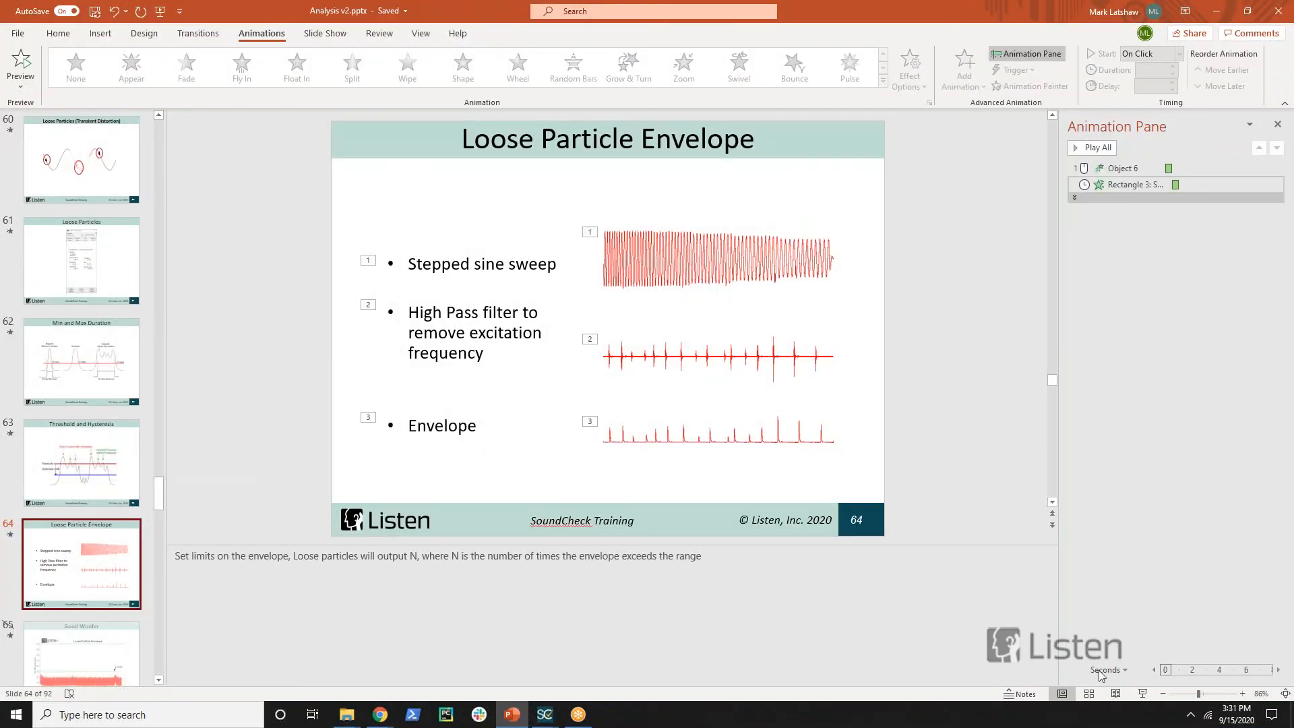
click(107, 474)
scroll(101, 478, down, 4)
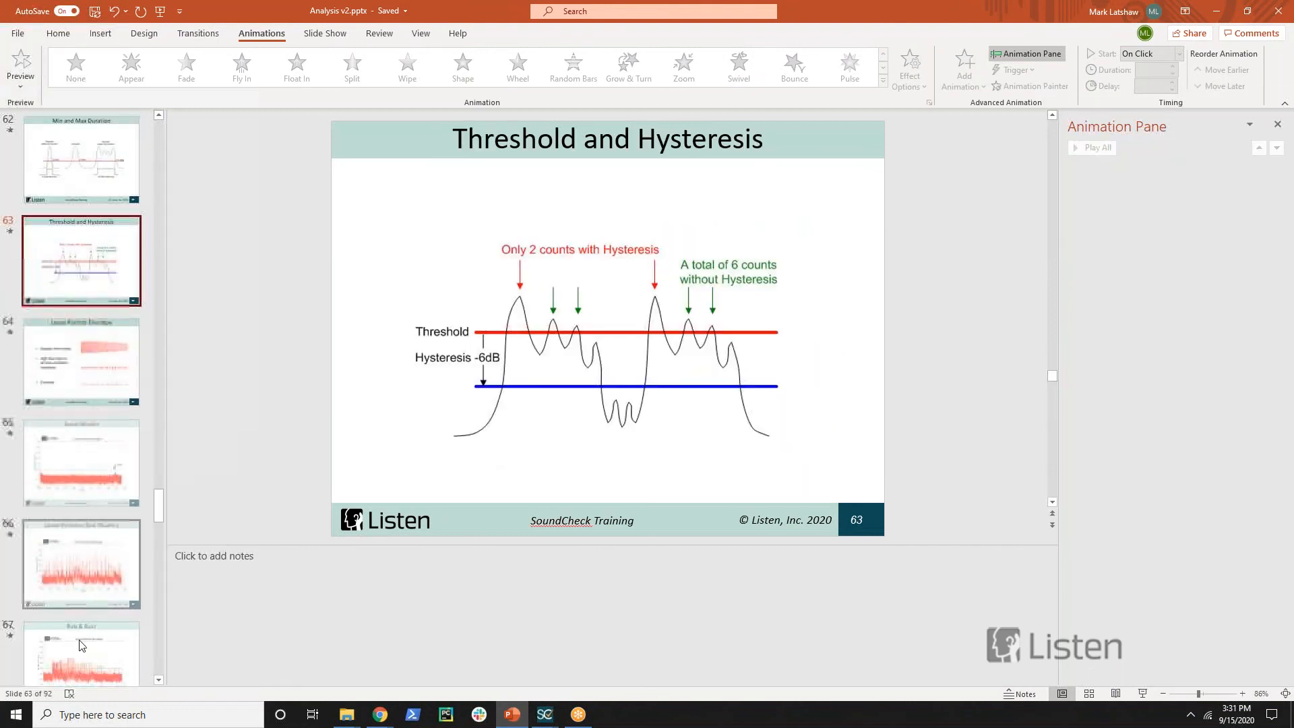
click(87, 596)
click(1142, 694)
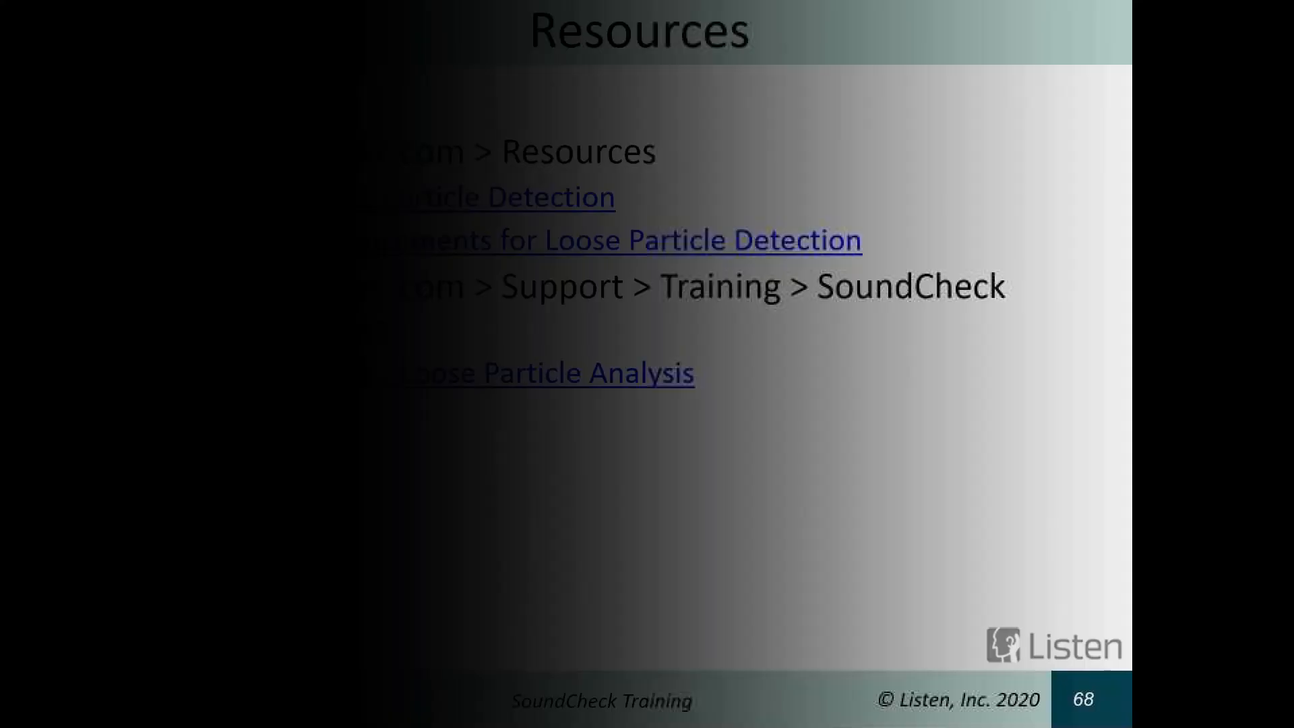